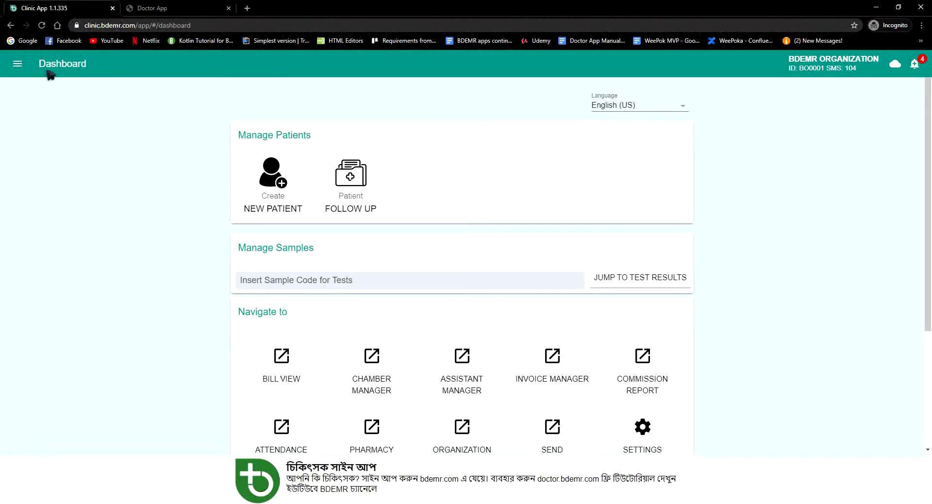
Look over the navigation menus of the Clinic App and the Doctor App, returning to the Clinic App
click(18, 64)
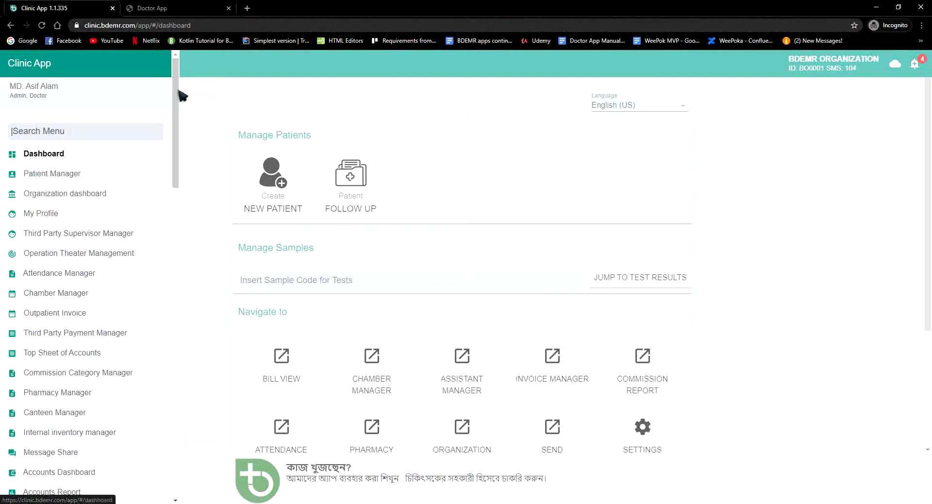
click(199, 83)
click(160, 9)
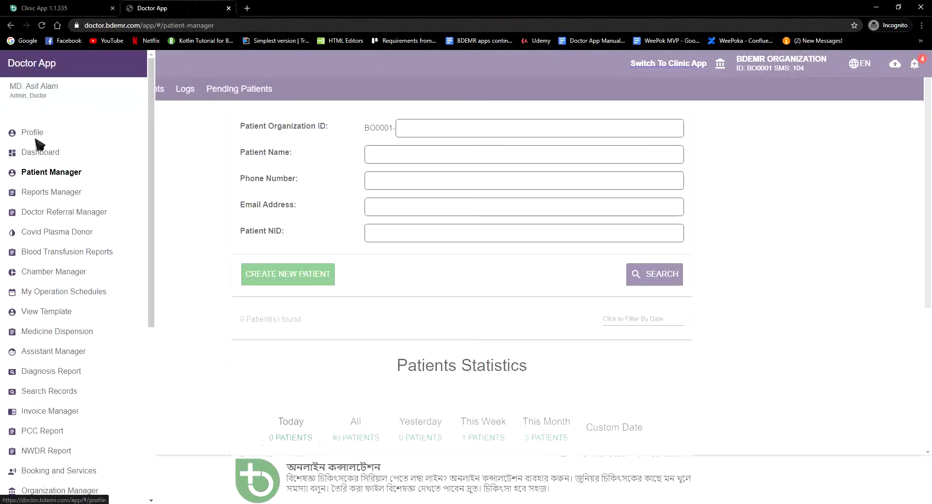
key(ctrl+shift+Tab)
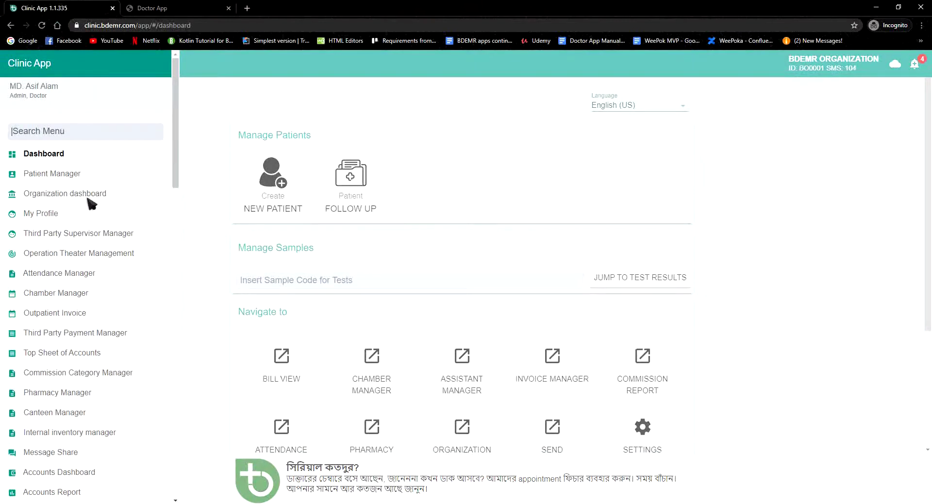
click(200, 88)
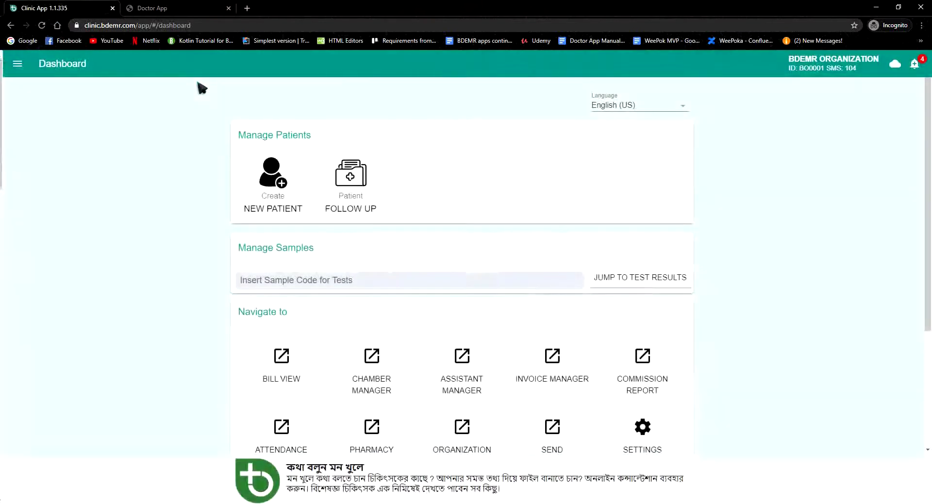
Open the My Profile page of the Clinic App and activate the Full Name field
click(16, 65)
click(40, 214)
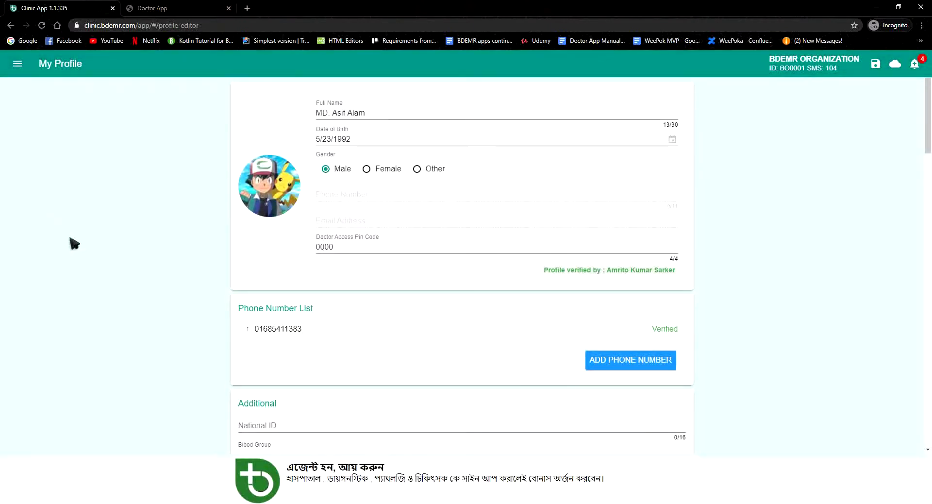
click(373, 115)
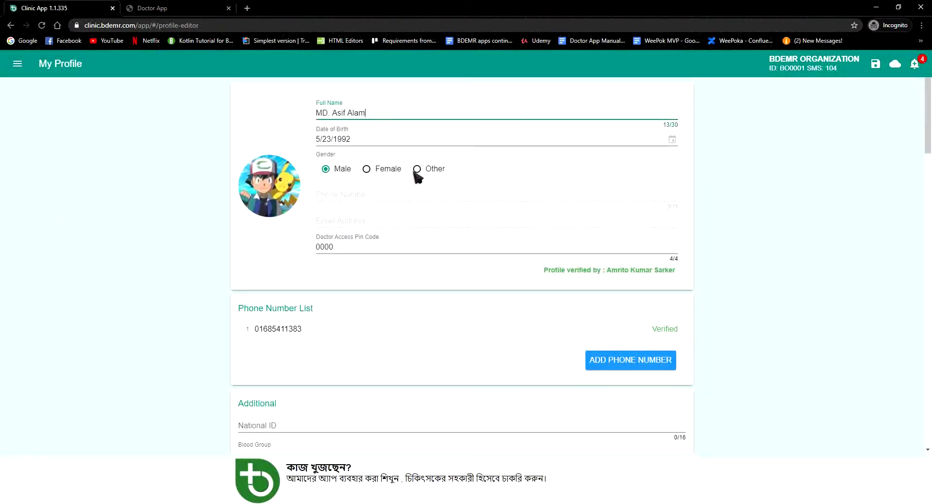
Examine the profile's personal details, access PIN, phone list, Additional, Address and Roles sections
scroll(388, 173, down, 1)
scroll(388, 173, down, 1)
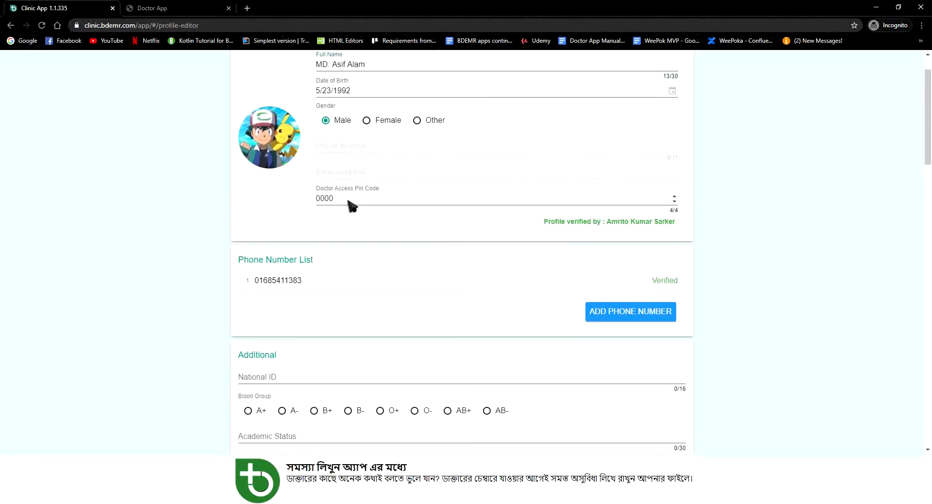
scroll(784, 279, down, 1)
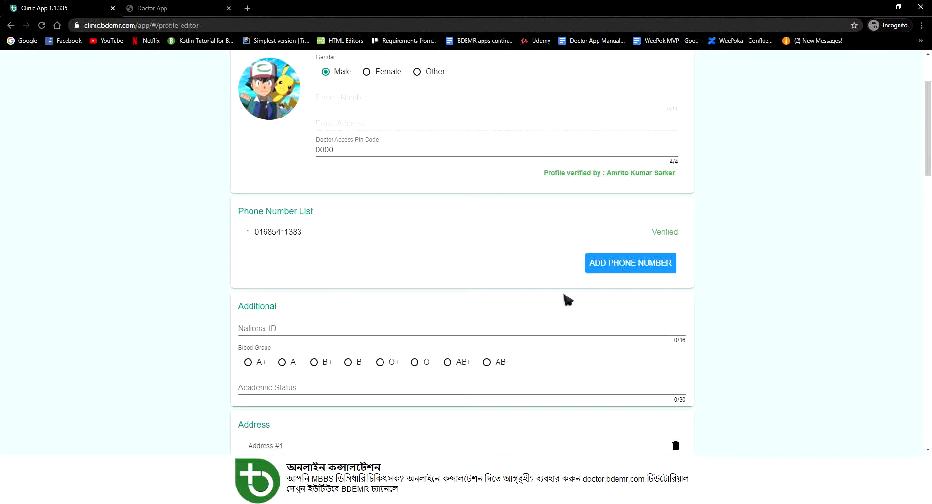
scroll(533, 301, down, 2)
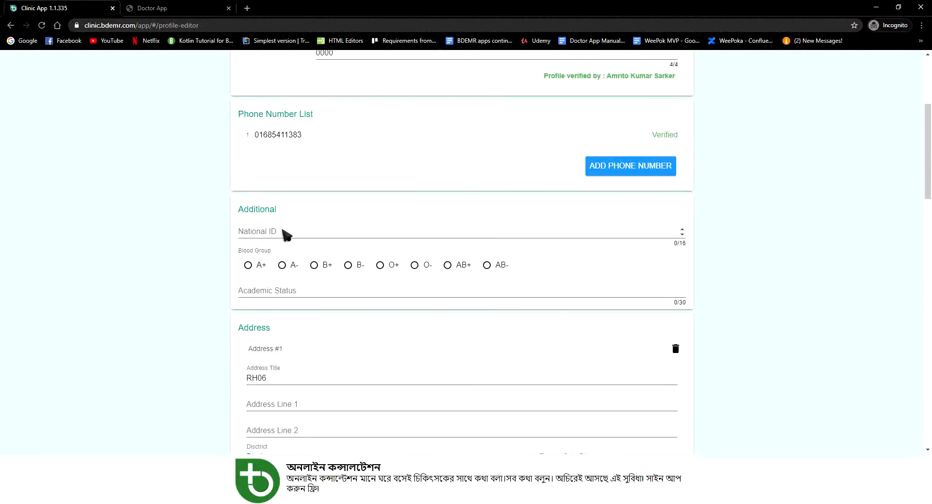
click(285, 233)
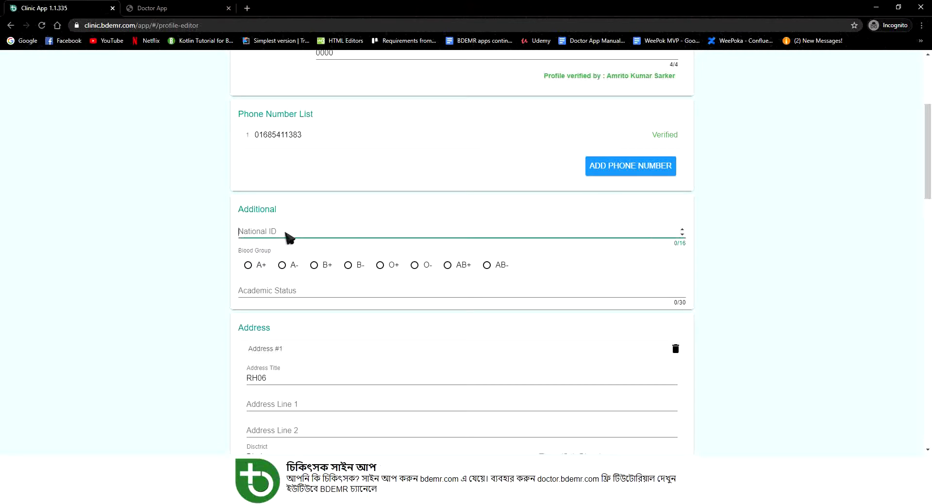
click(301, 294)
click(743, 293)
scroll(706, 296, down, 4)
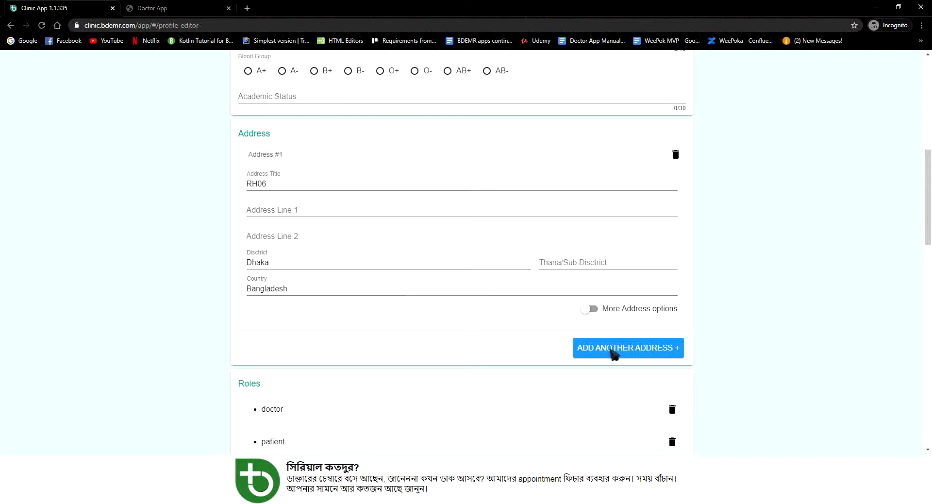
scroll(607, 354, down, 3)
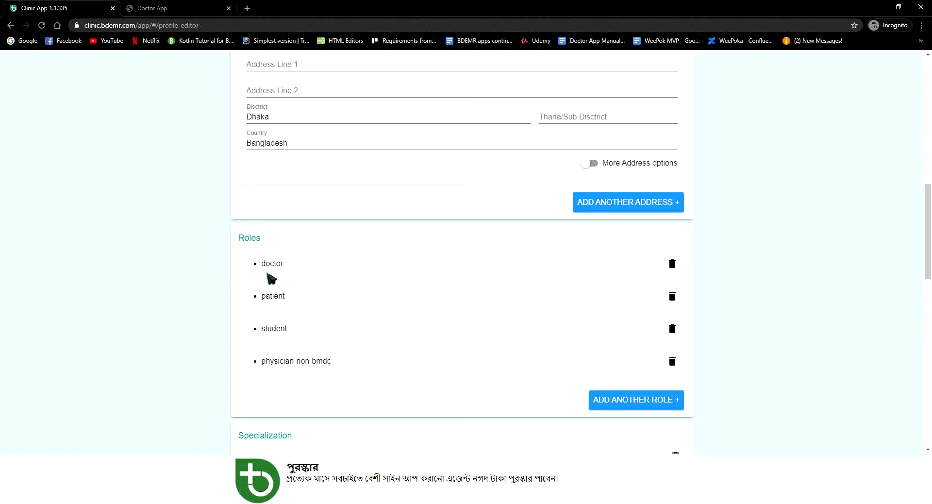
View the options available for adding another role and dismiss the dialog without adding one
click(630, 404)
click(470, 283)
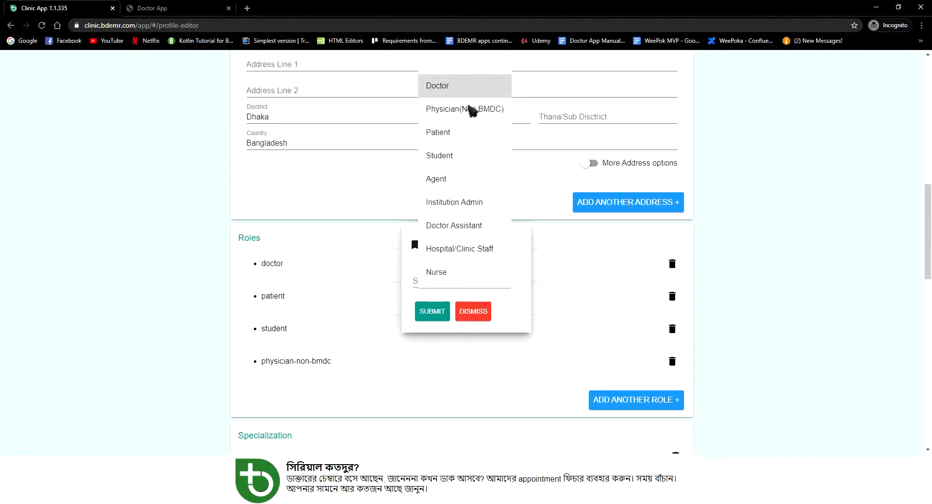
click(507, 299)
click(488, 315)
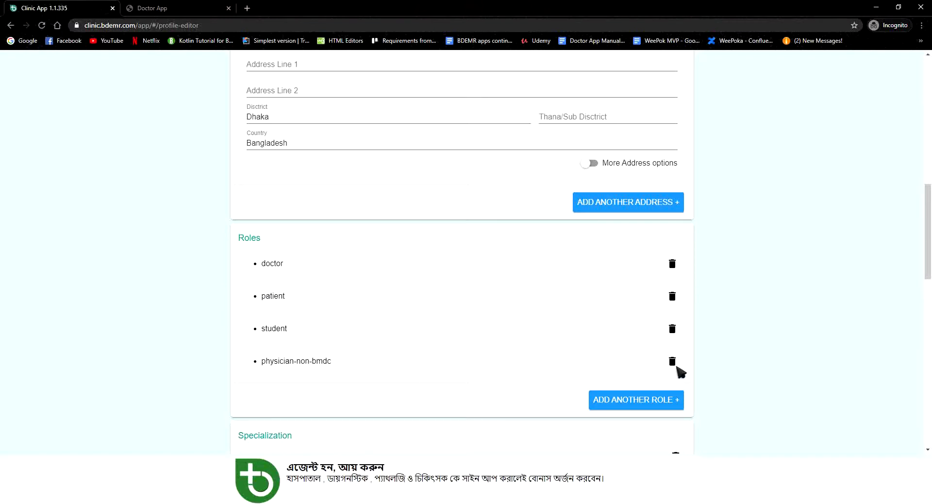
Add an entry under Employment Details and set its current position to Professor
scroll(679, 371, down, 3)
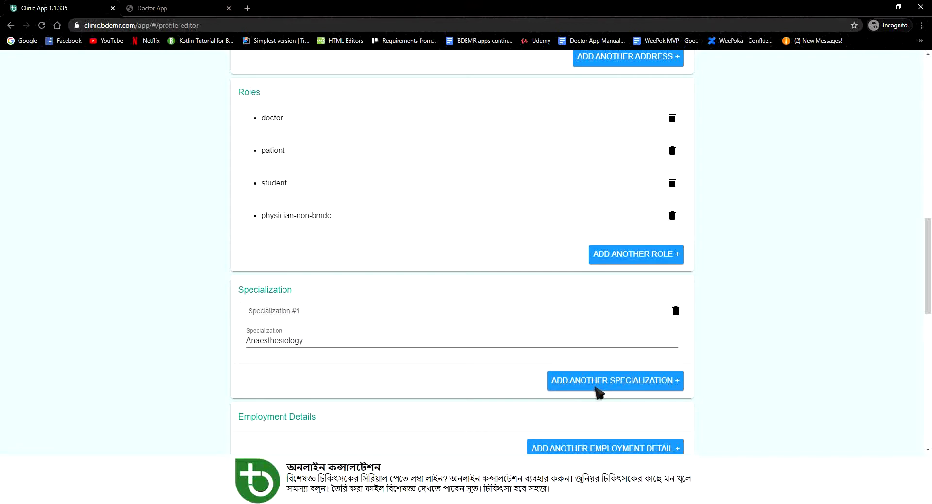
scroll(597, 389, down, 3)
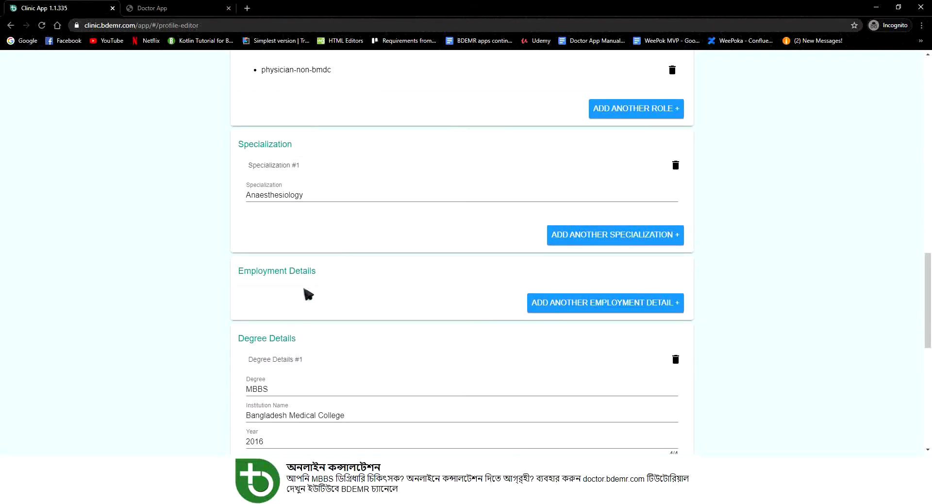
click(566, 306)
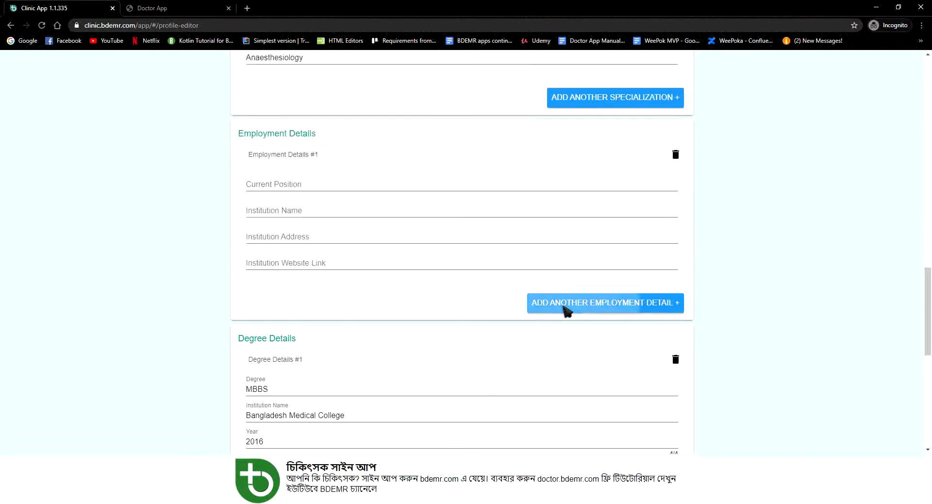
scroll(486, 316, up, 2)
click(356, 279)
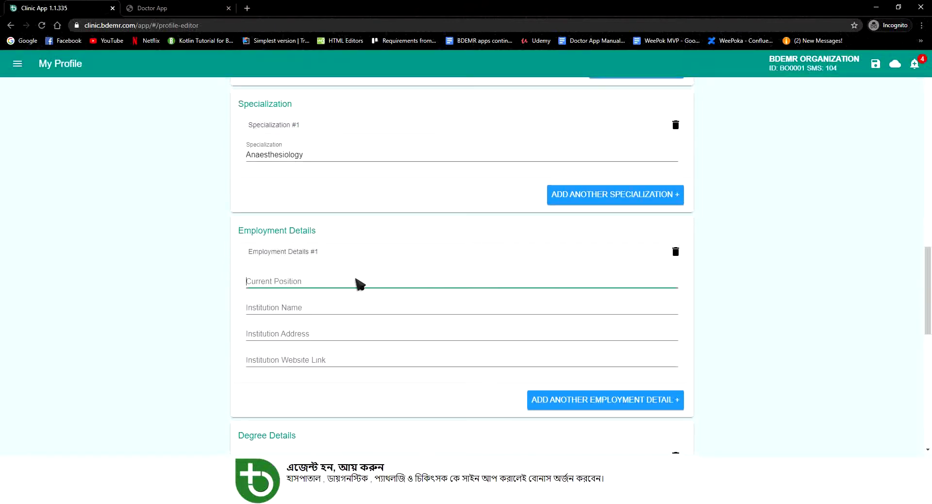
text(Professor)
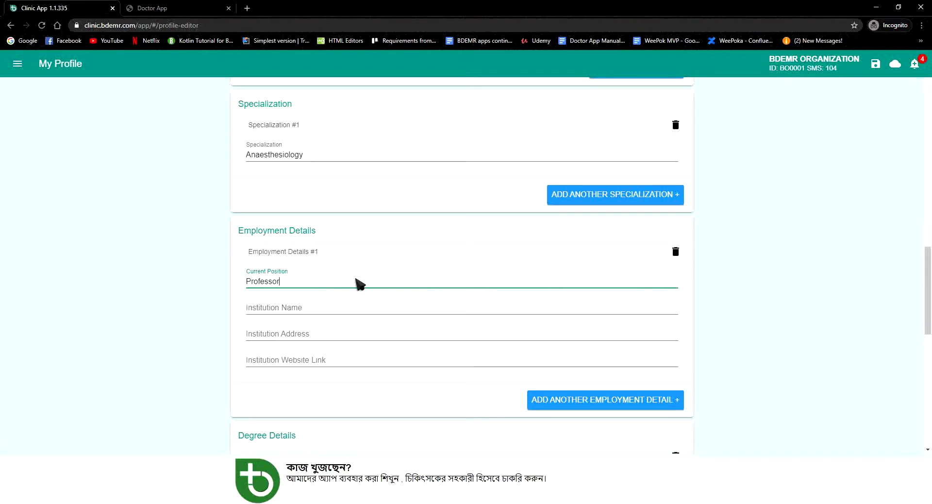
Enter Rajshahi Medical College as the institution name of the employment entry
click(348, 306)
text(Rajsha)
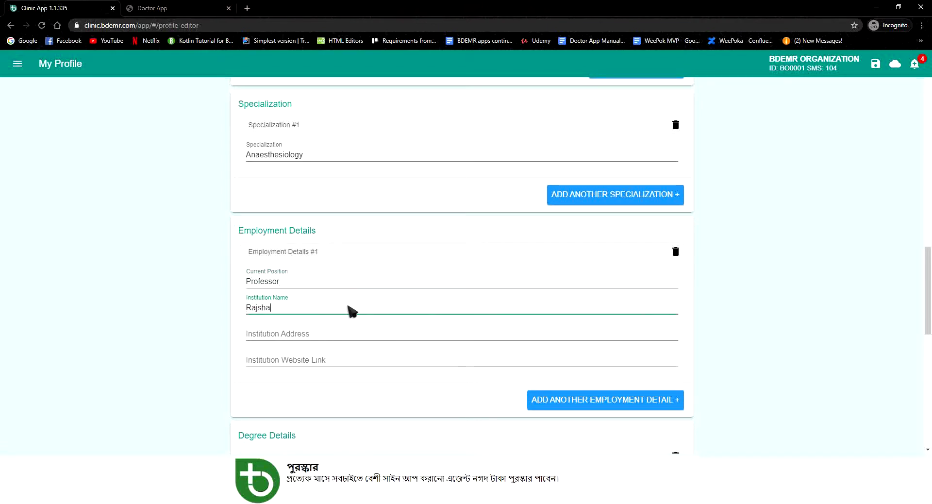
text(hi Medical Col)
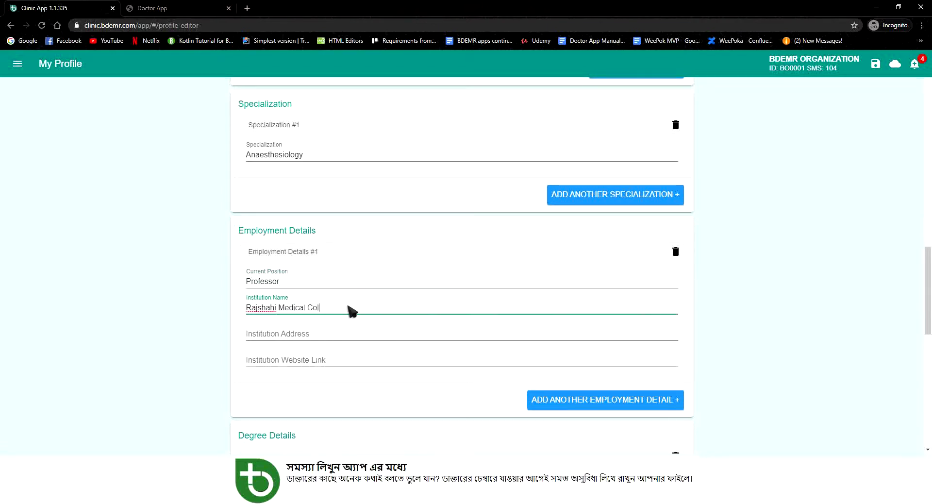
text(legf)
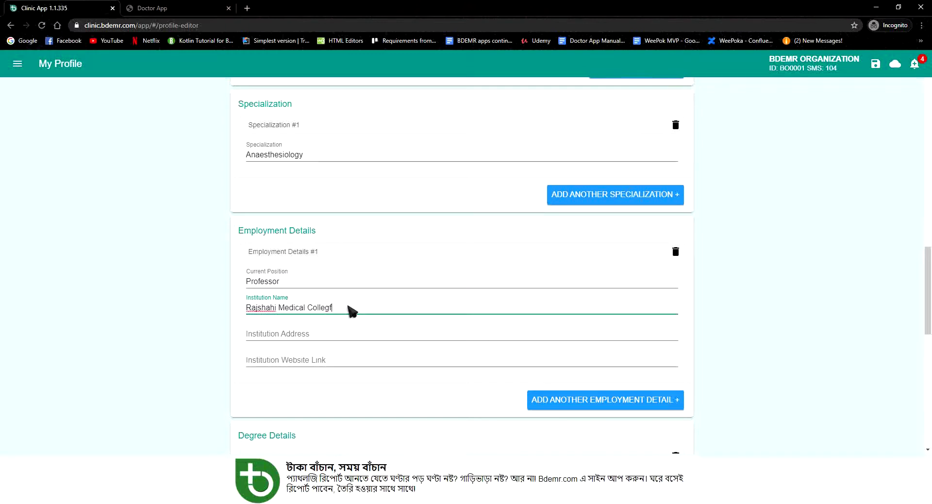
text(ee)
Set the employment entry's institution address to Rajshahi, Bangladesh and leave the website link empty
click(278, 333)
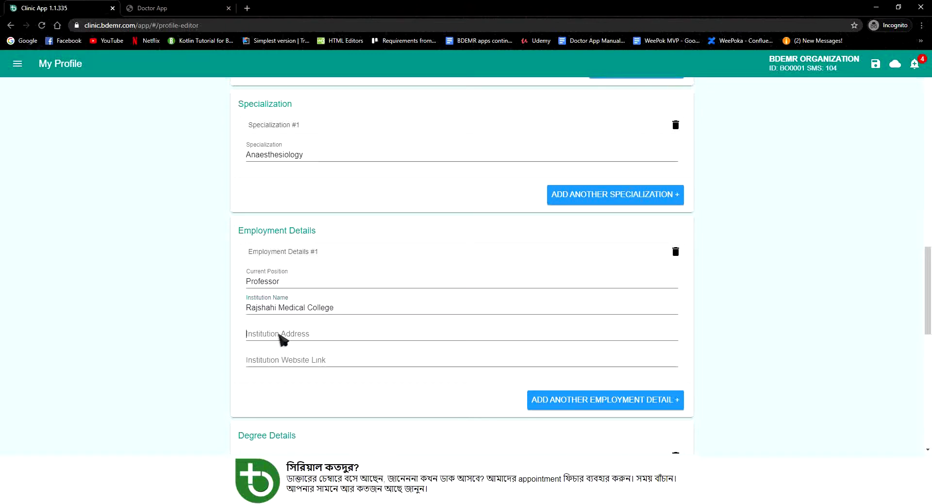
text(R)
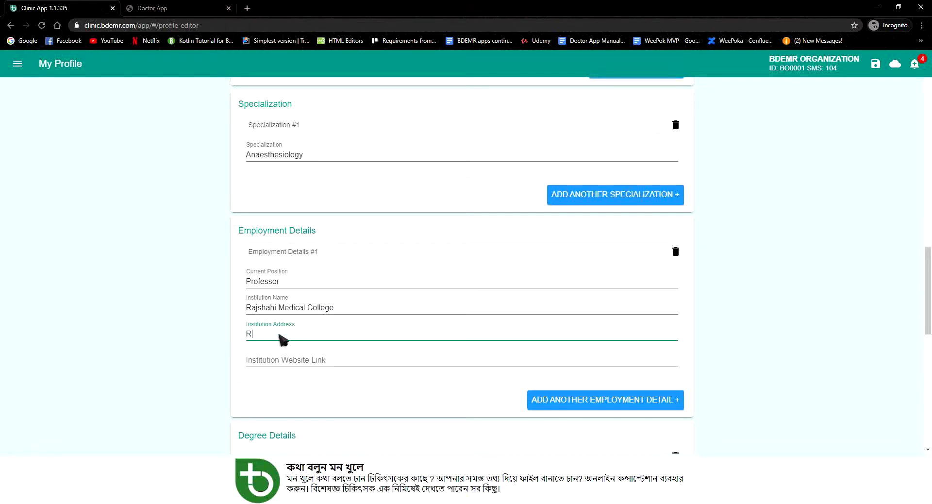
text(ajshahi, Ba)
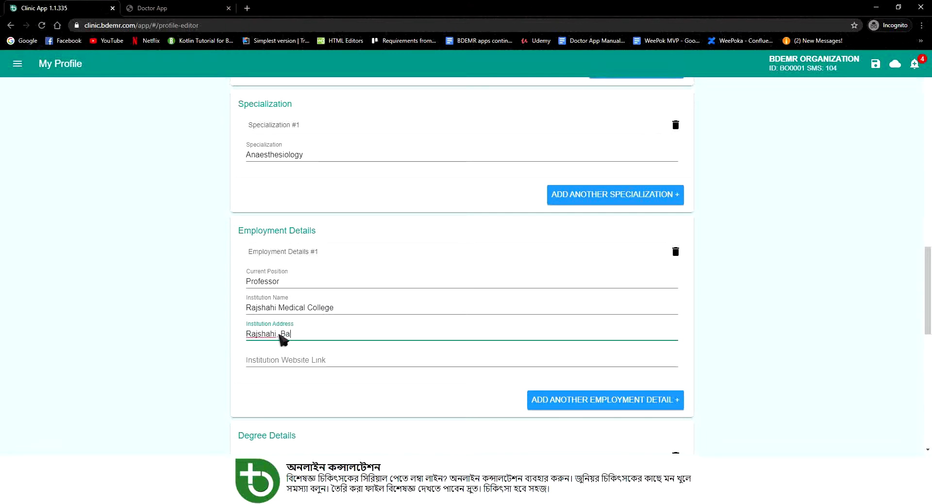
text(ng)
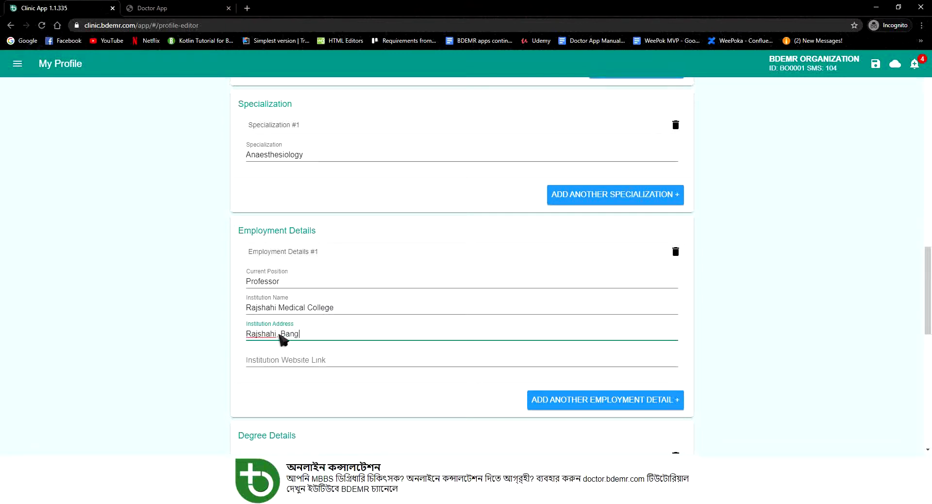
text(nlladesh)
click(329, 365)
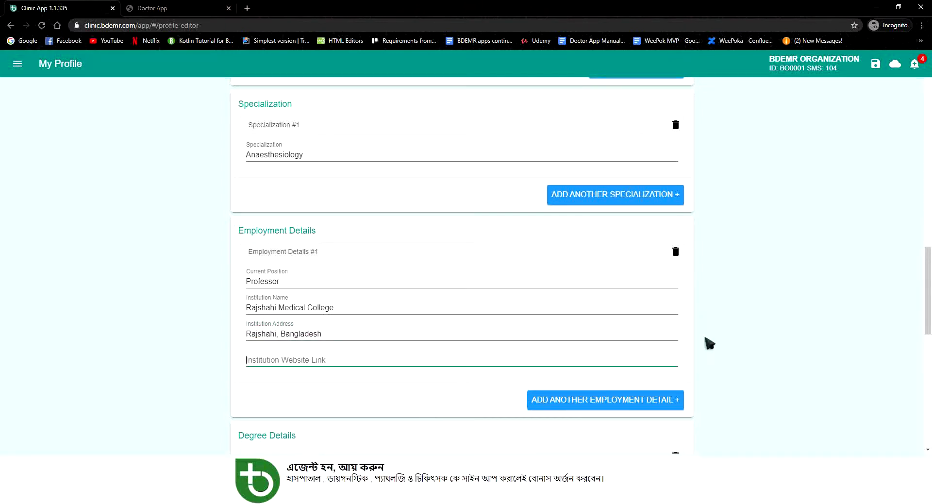
click(593, 354)
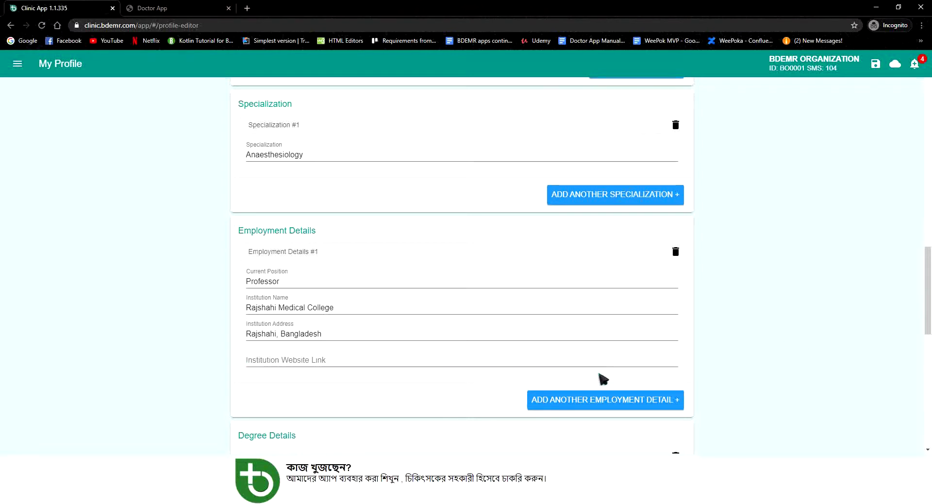
Add a second, blank employment entry and delete it again
click(595, 401)
click(675, 251)
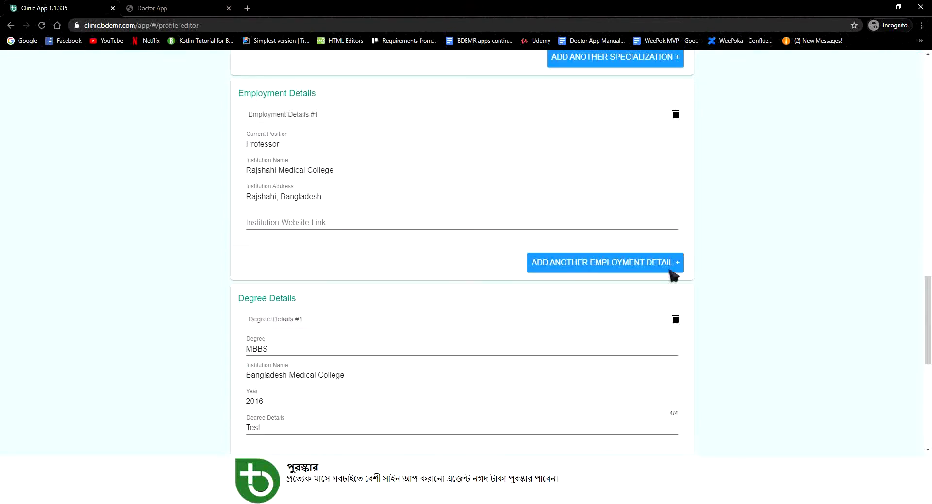
scroll(705, 358, up, 3)
Add a second entry under Degree Details and set its degree to MD
scroll(630, 339, down, 4)
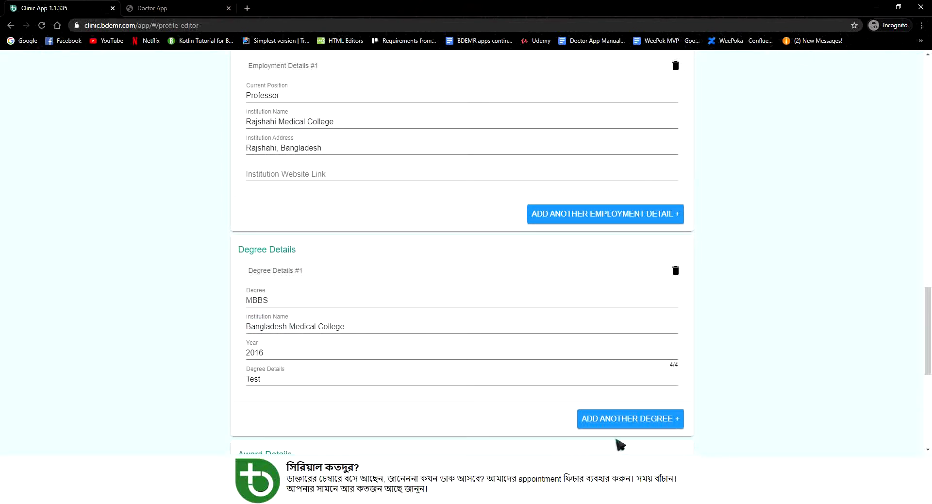
scroll(605, 425, down, 1)
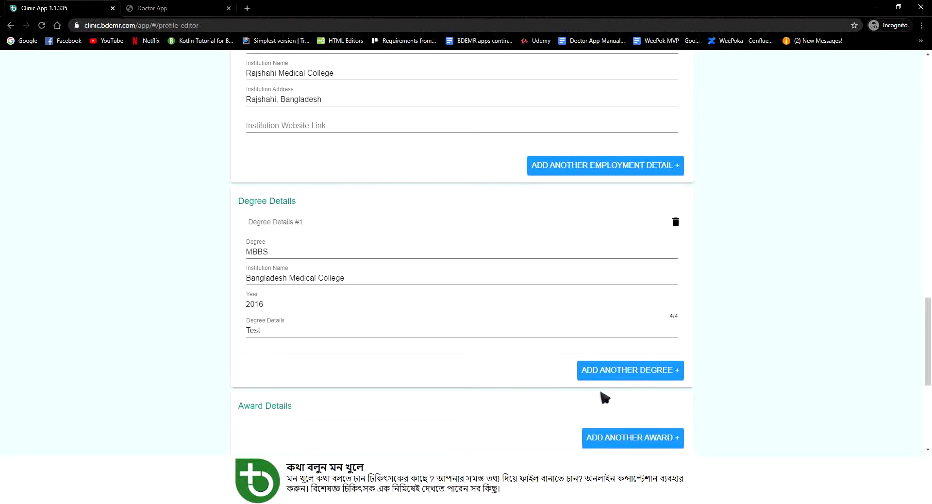
click(594, 378)
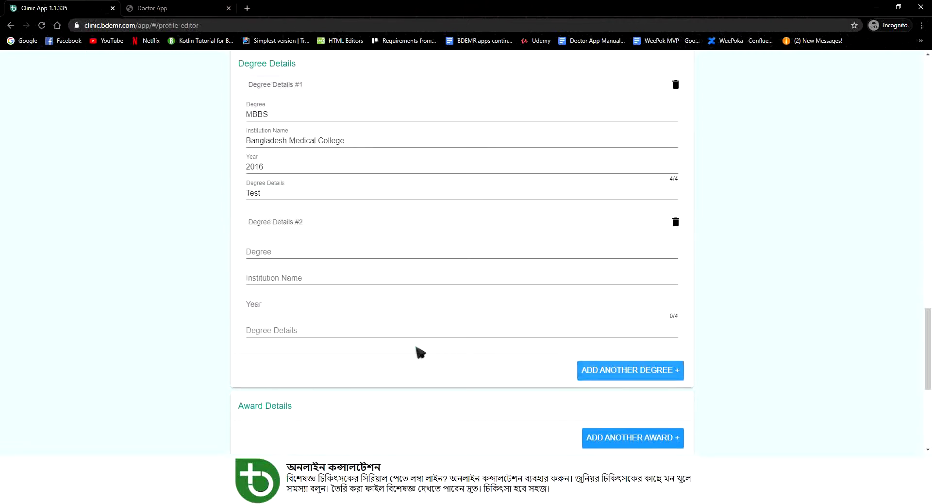
click(283, 250)
text(FCPS)
key(Tab)
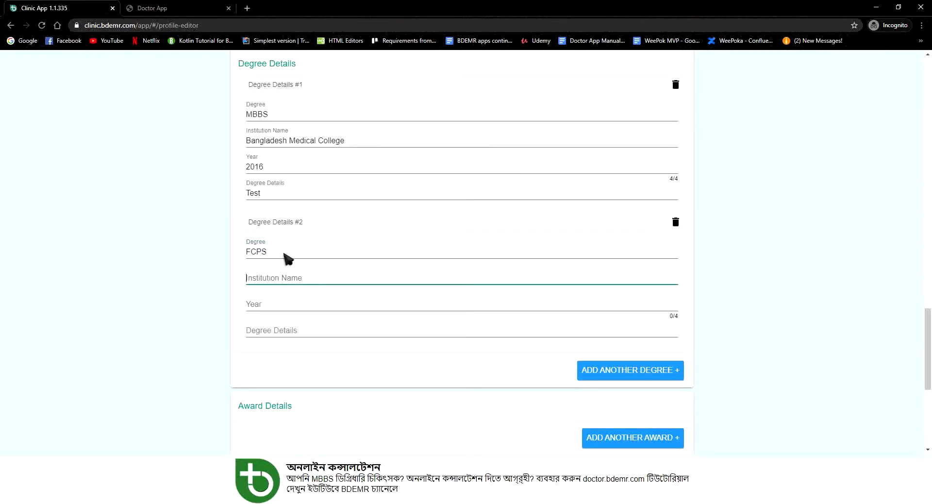
key(shift+Tab)
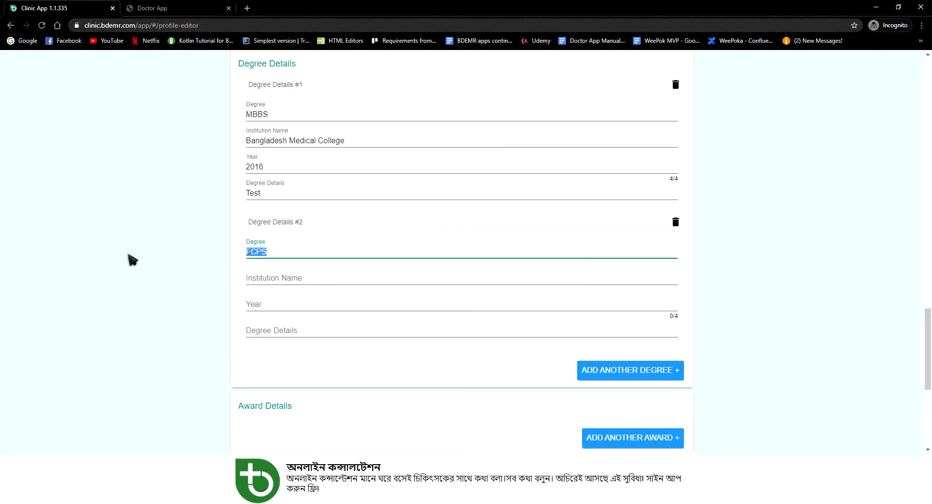
text(MD)
Set the second degree entry's institution name to BSMMU and its year to 2019
click(272, 279)
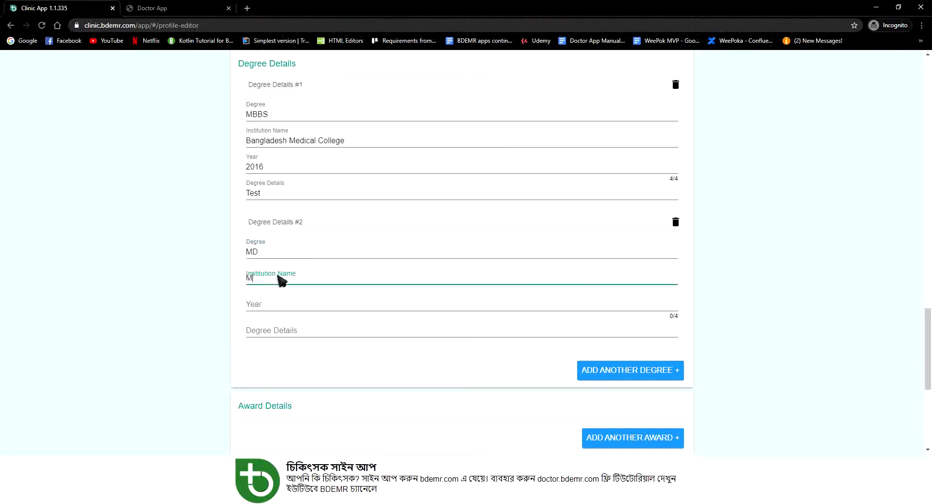
text(BSMMU)
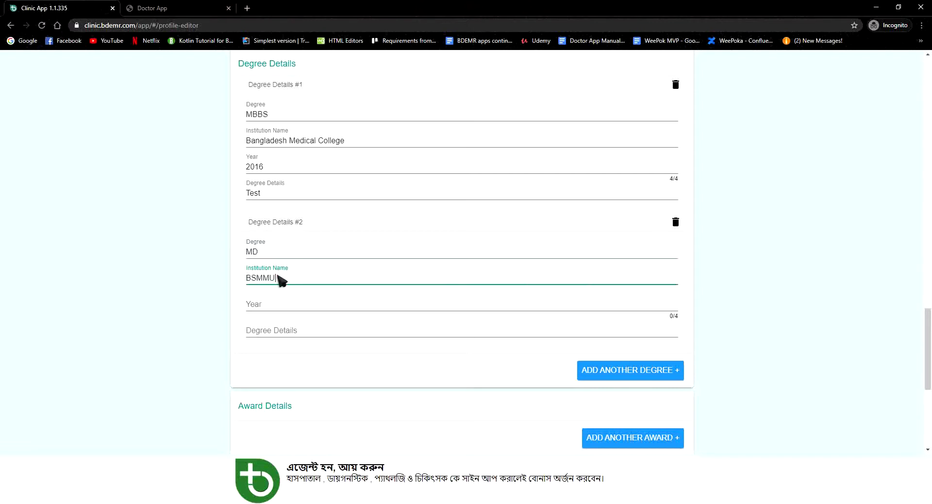
click(302, 302)
text(20)
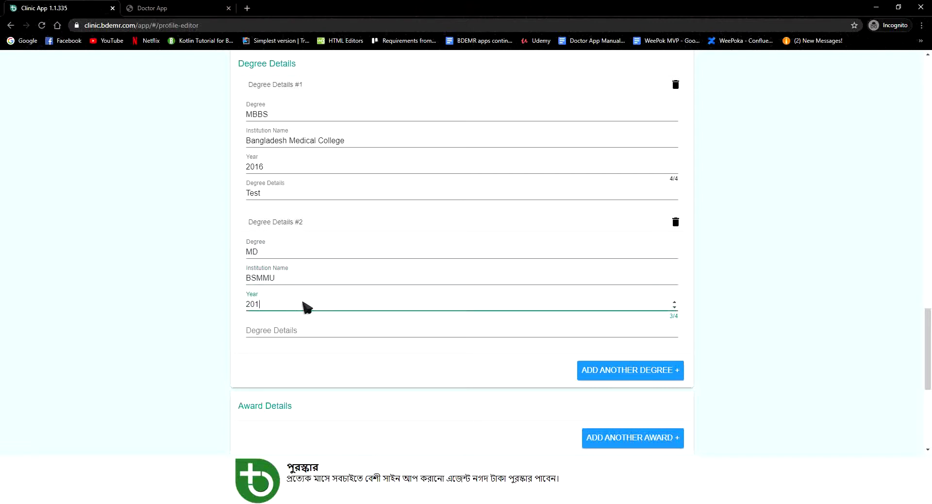
text(1)
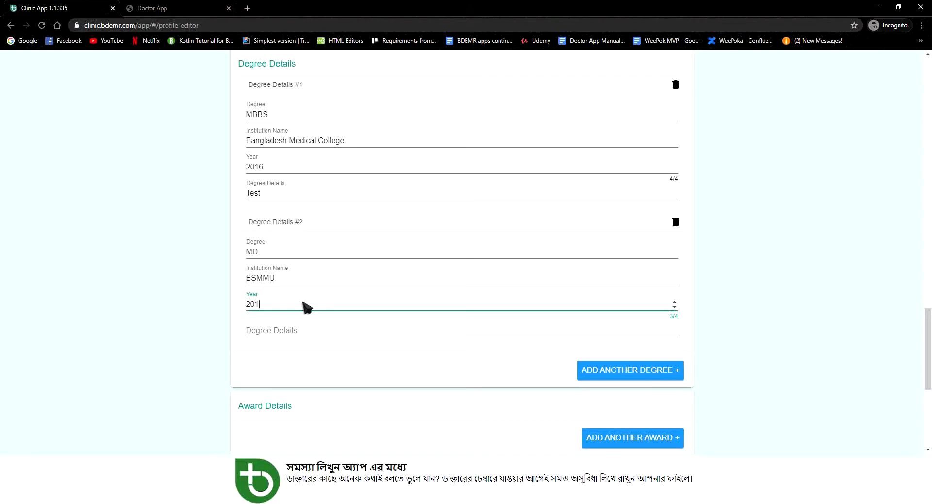
text(9)
Enter Anaesthesia as the degree details of the second degree entry
click(309, 334)
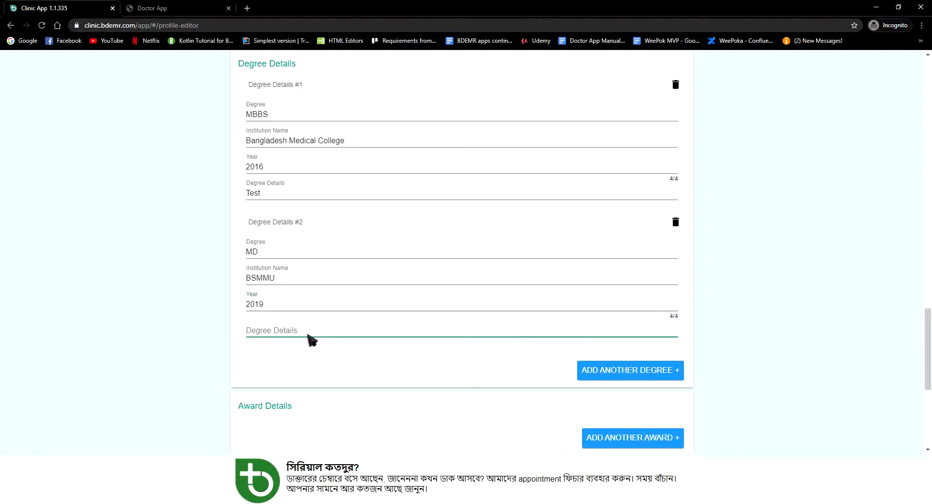
text(Anaes)
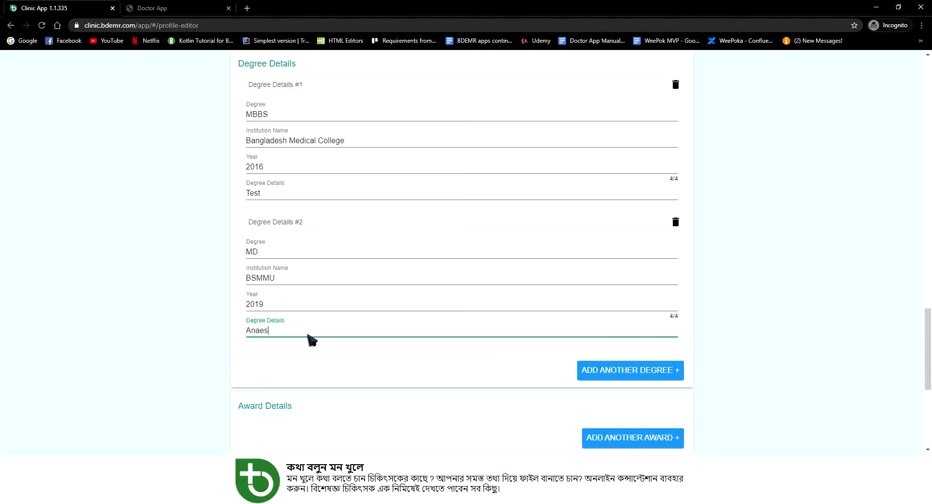
text(thesia)
click(501, 349)
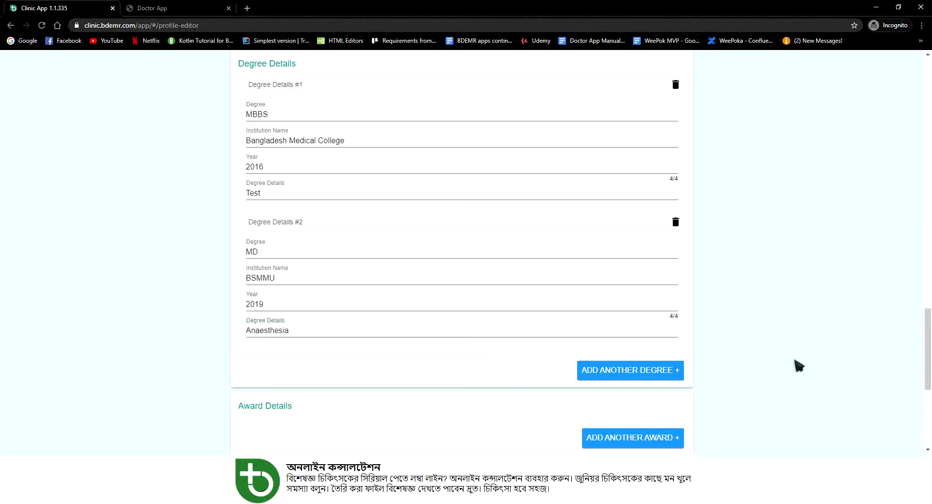
Add a blank award entry and a blank publication entry, deleting each one again
scroll(796, 364, down, 3)
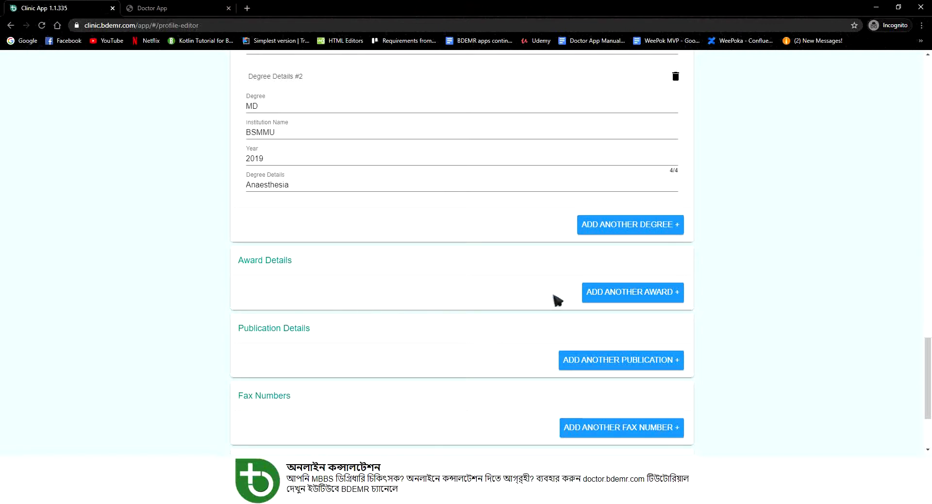
click(620, 301)
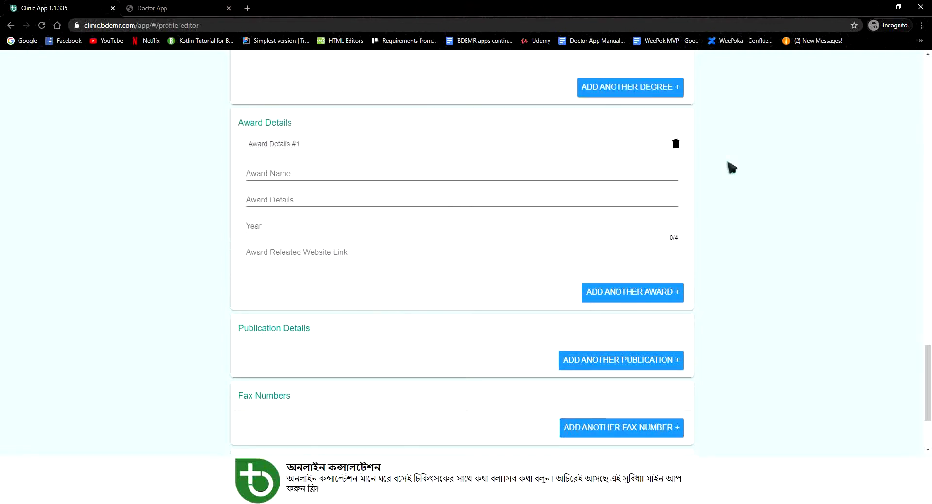
click(675, 145)
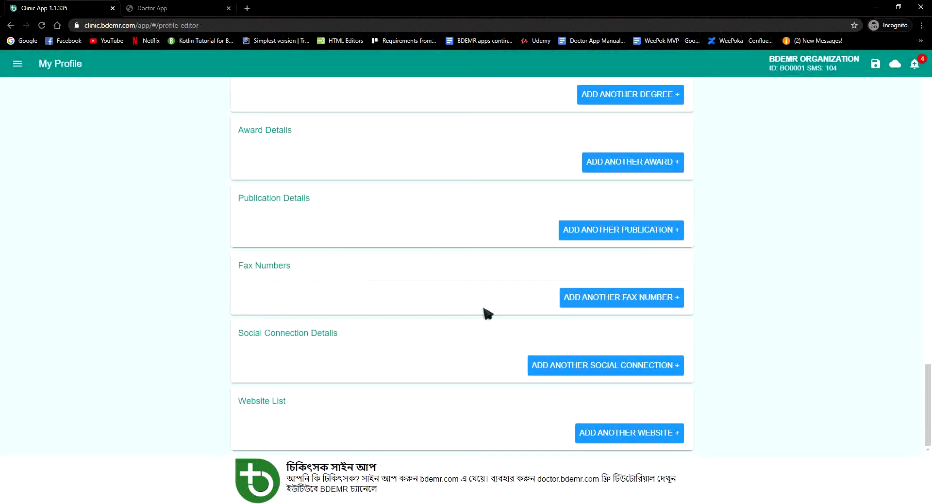
click(623, 238)
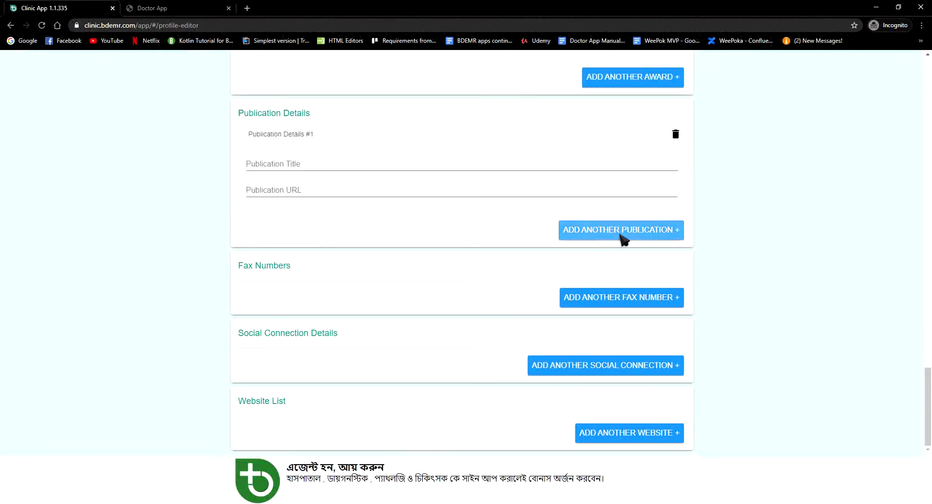
click(673, 144)
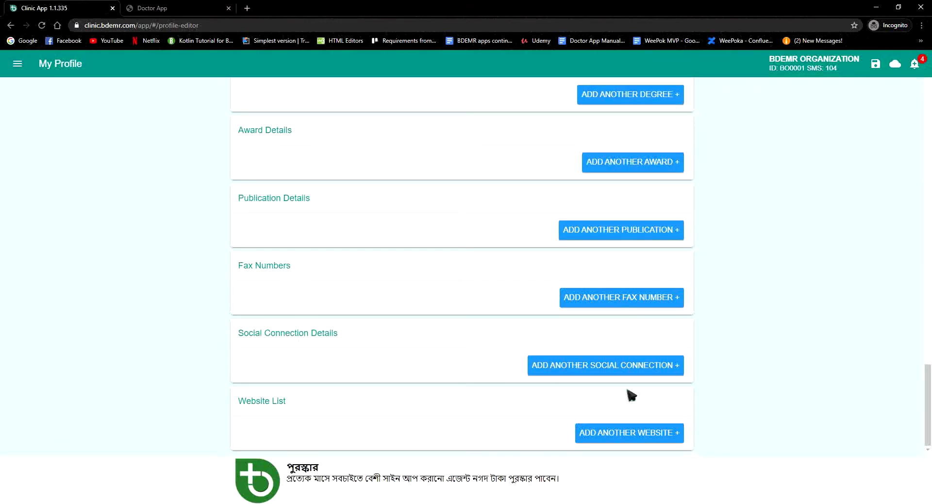
Add a blank social connection entry and a blank website entry, deleting each one again
click(618, 370)
click(680, 264)
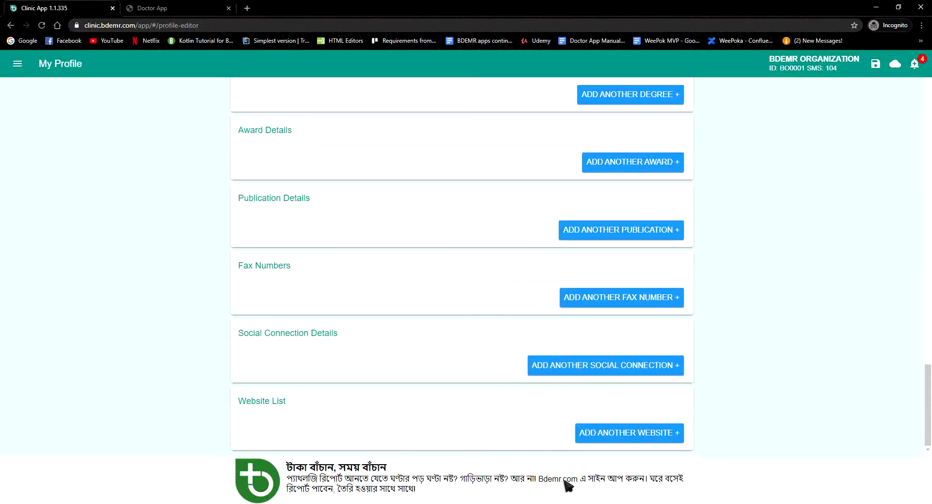
click(606, 432)
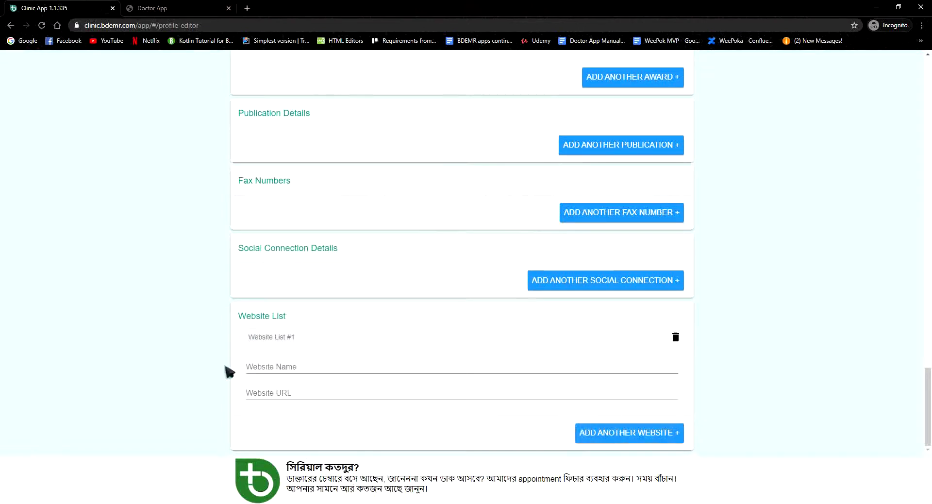
click(675, 336)
Review the profile's roles, specialization, employment and degree sections for completeness
scroll(661, 411, up, 6)
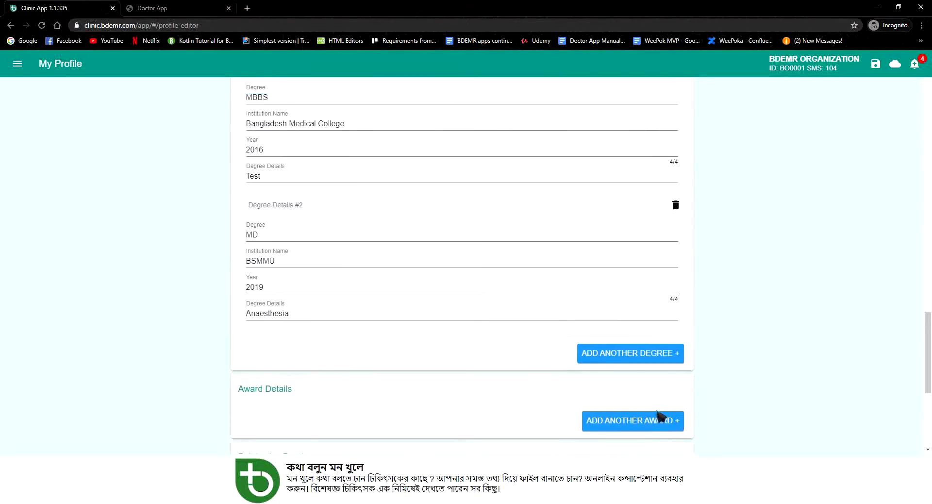
scroll(660, 417, up, 1)
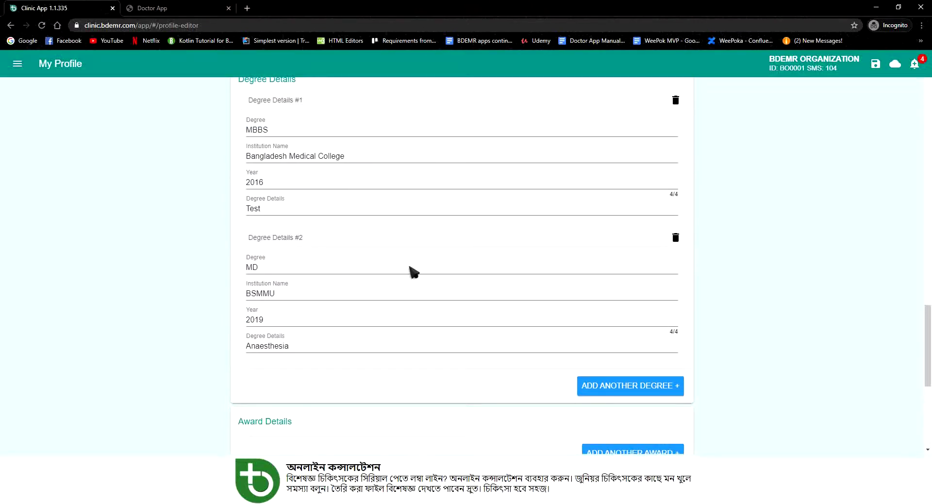
scroll(279, 327, up, 6)
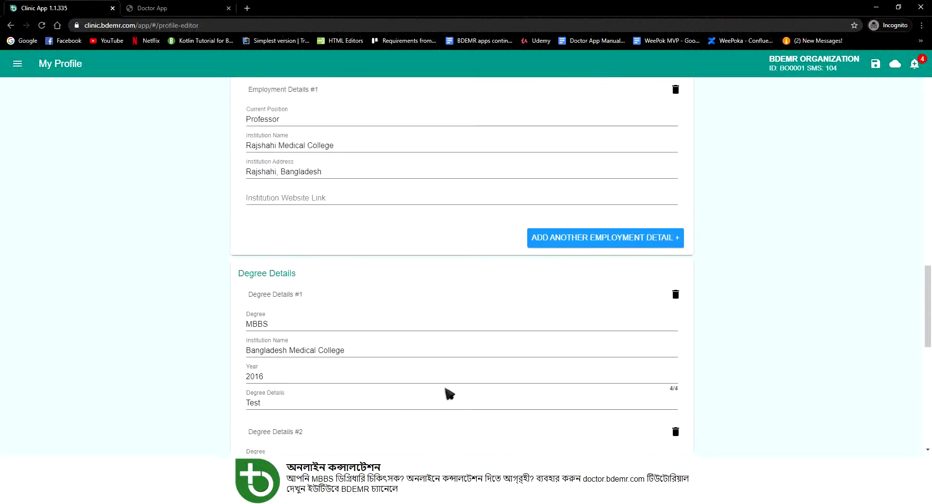
scroll(449, 393, up, 2)
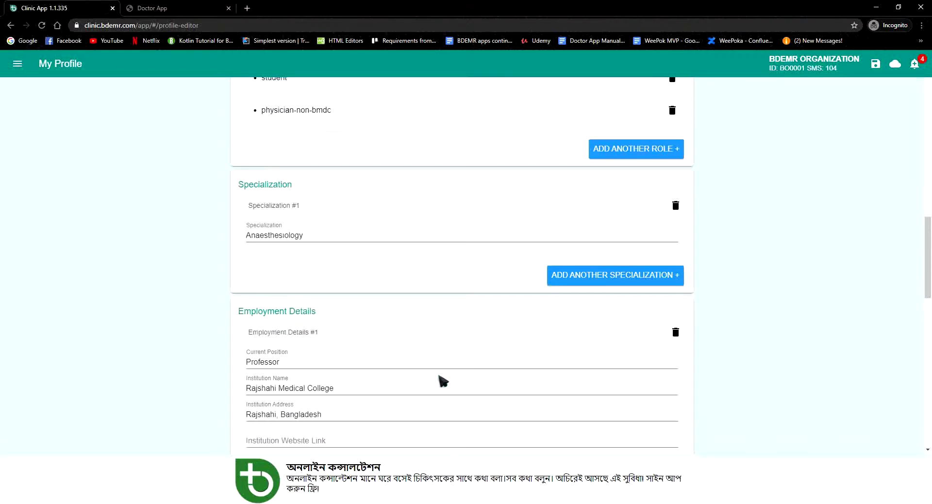
scroll(438, 377, down, 5)
scroll(418, 367, up, 7)
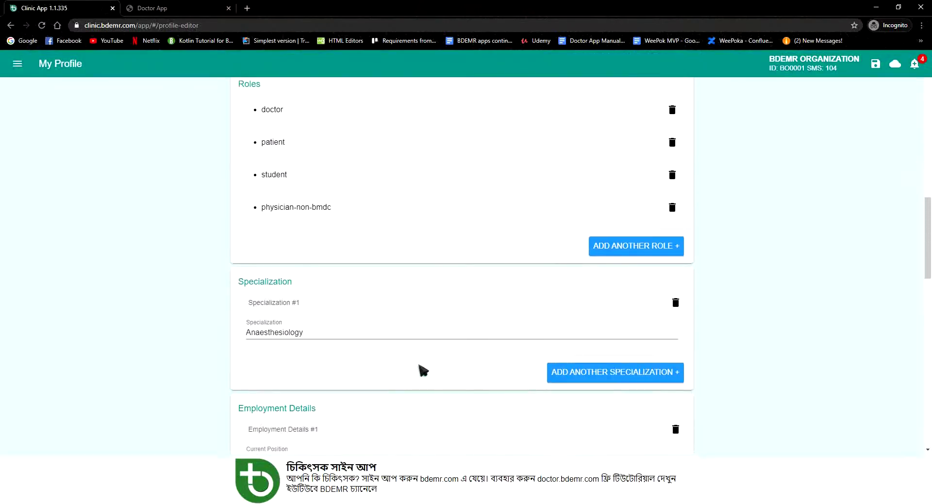
scroll(383, 329, up, 3)
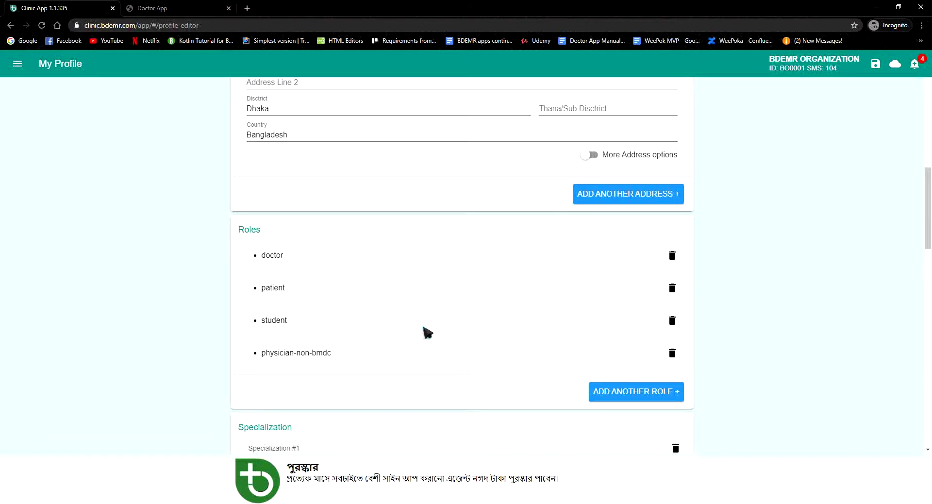
scroll(430, 325, down, 8)
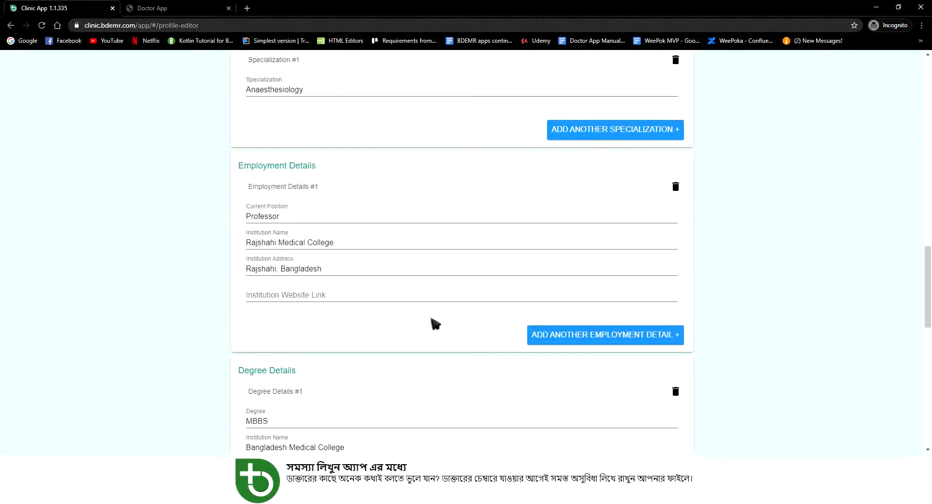
scroll(431, 320, down, 5)
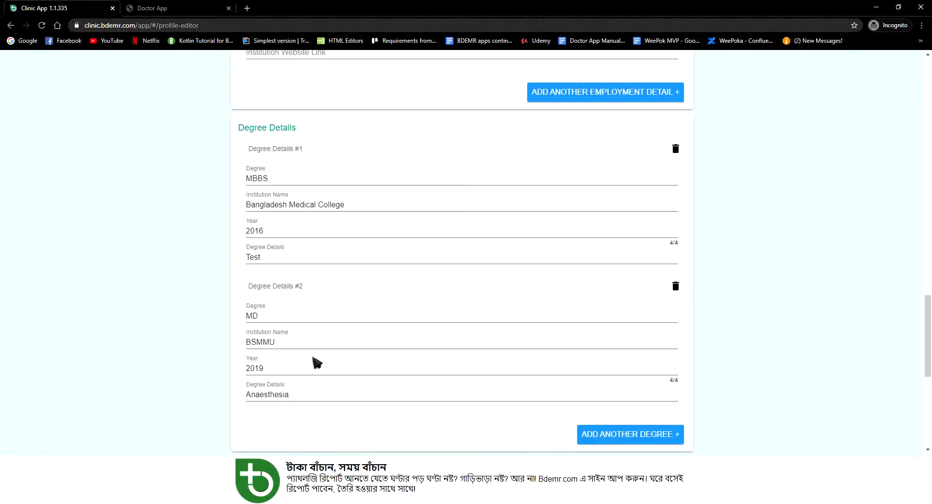
scroll(313, 349, up, 3)
scroll(318, 352, up, 5)
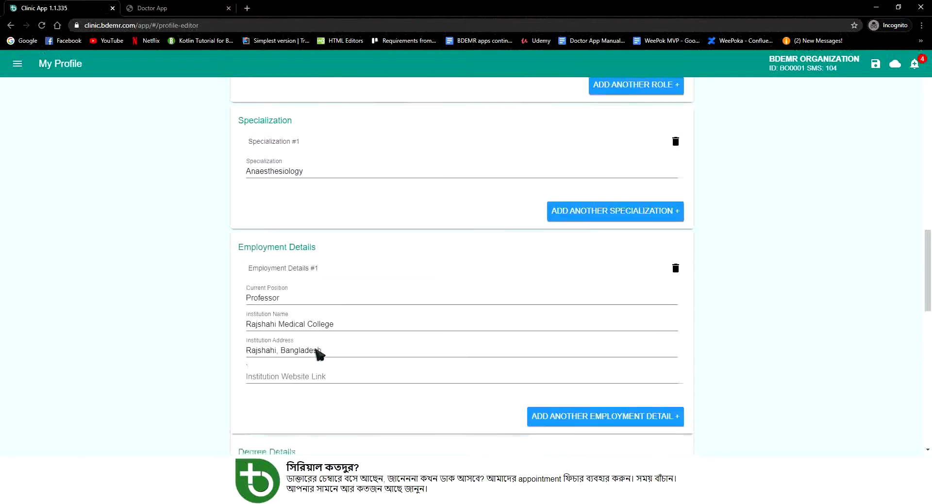
scroll(318, 353, down, 6)
scroll(318, 349, down, 9)
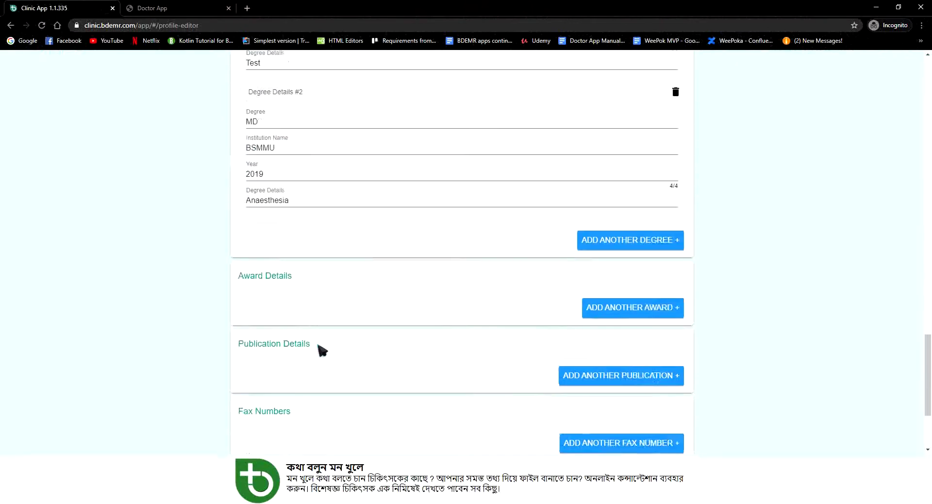
scroll(320, 348, up, 12)
scroll(322, 345, up, 15)
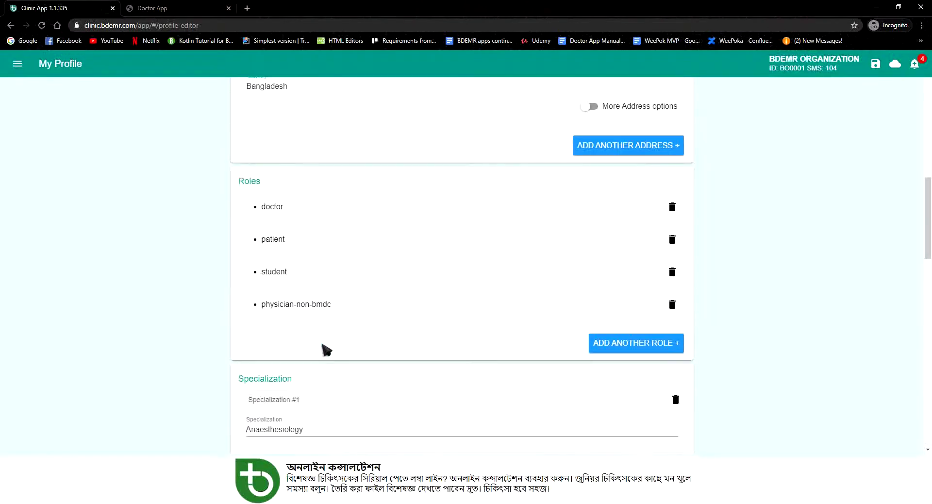
Try to save the profile, dismiss the message and re-check the employment and degree entries
click(877, 64)
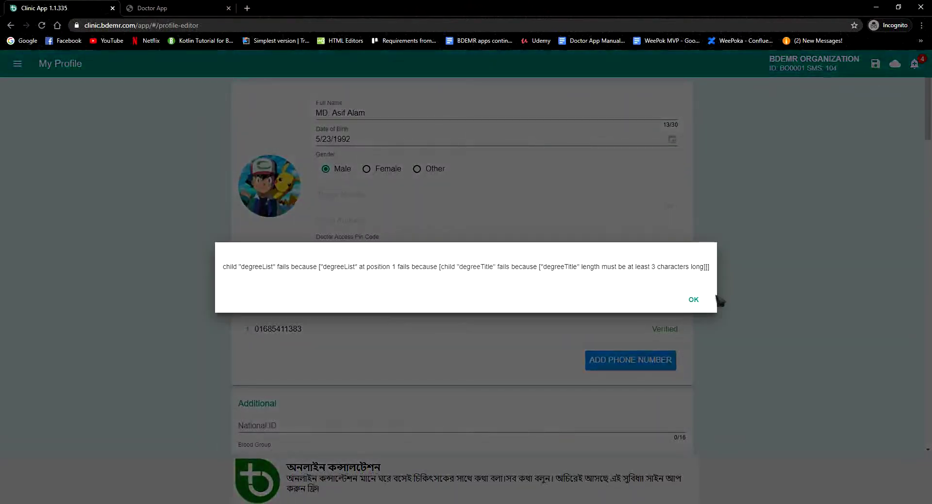
click(694, 301)
scroll(697, 303, down, 10)
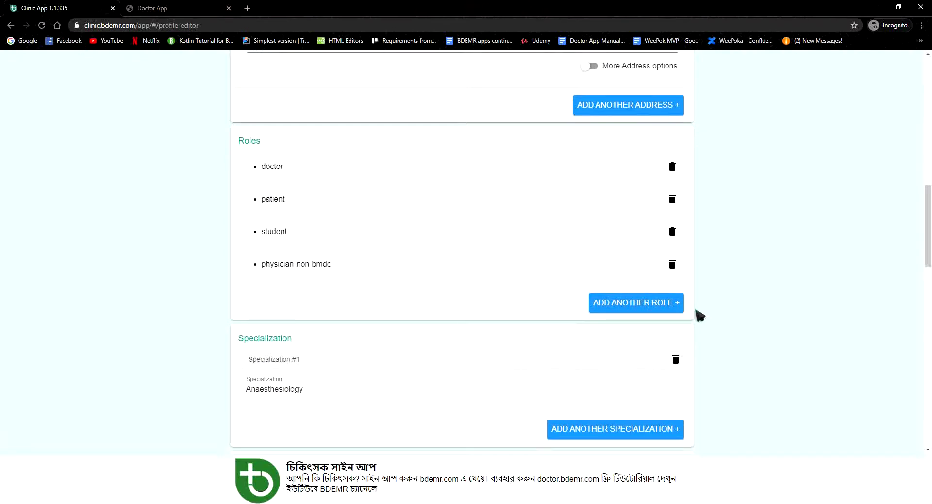
scroll(696, 304, down, 8)
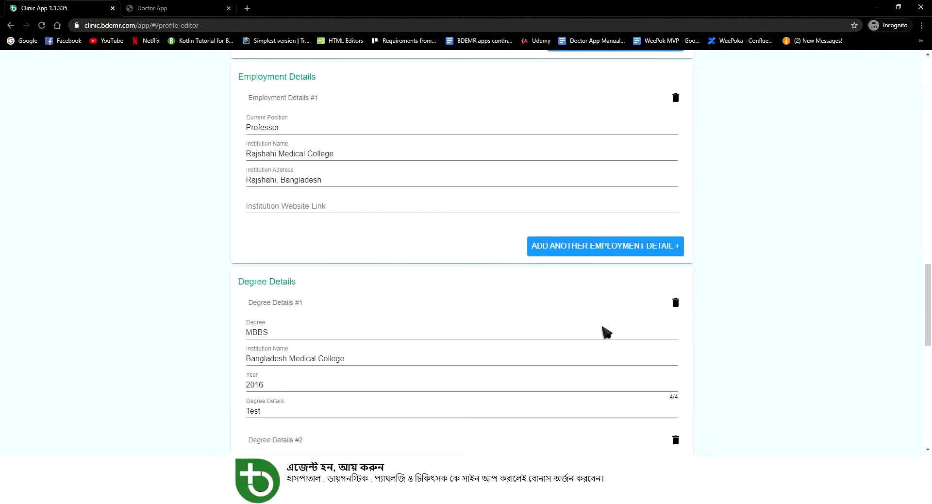
scroll(597, 332, down, 4)
scroll(578, 346, down, 4)
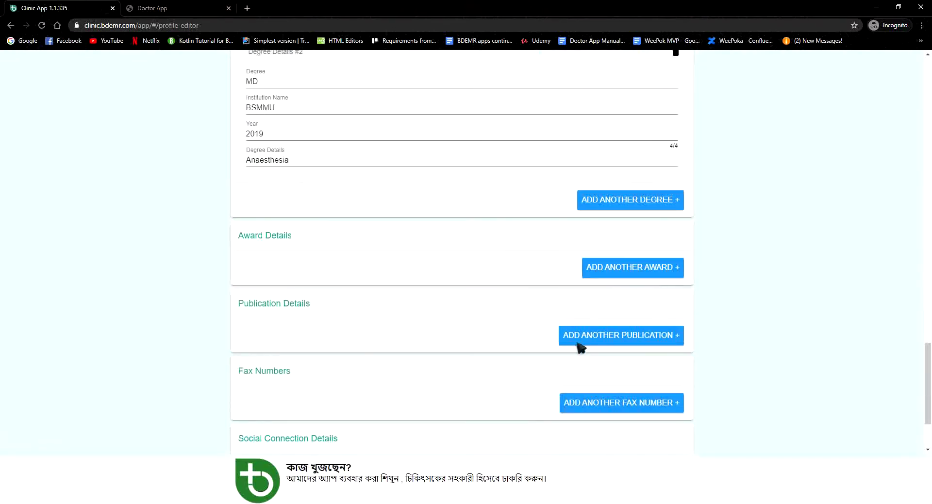
scroll(579, 346, up, 8)
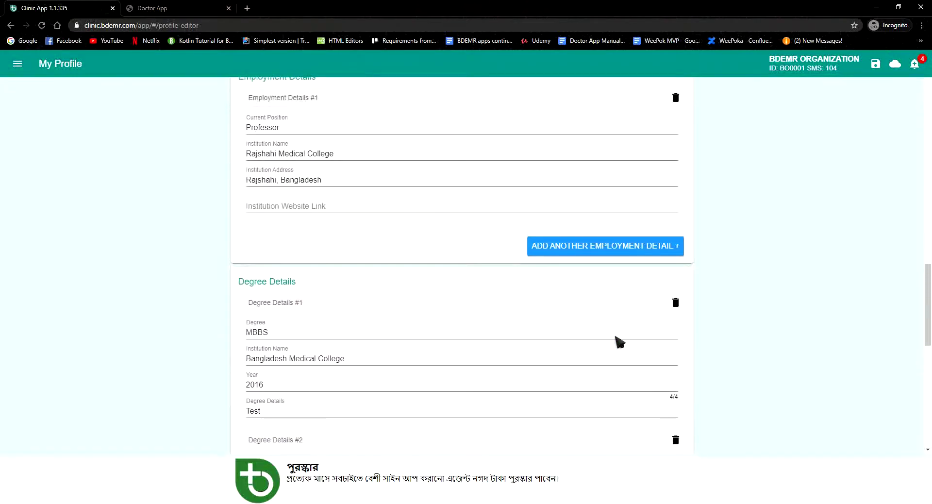
scroll(833, 303, up, 2)
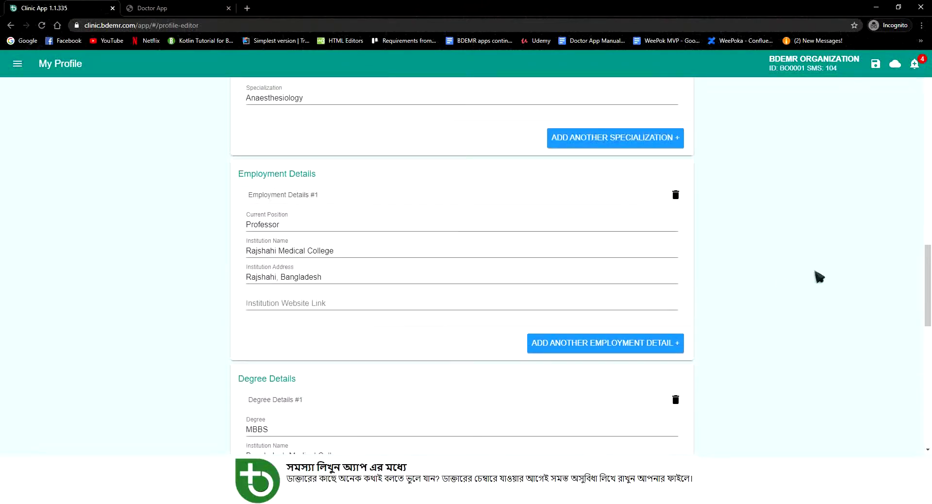
Try once more to save the profile and close the resulting message
scroll(817, 272, up, 1)
click(875, 63)
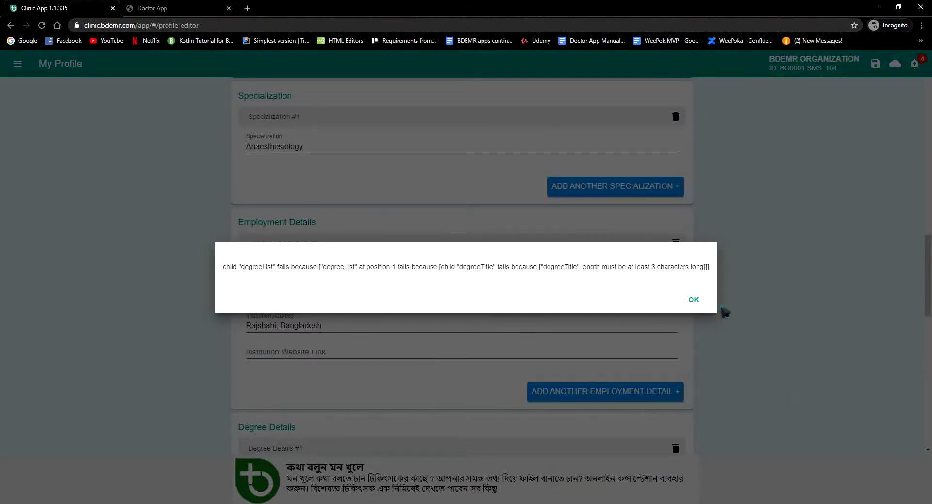
click(693, 301)
Change the degree title of the second degree entry to "MD Anaesthesia"
scroll(688, 299, down, 15)
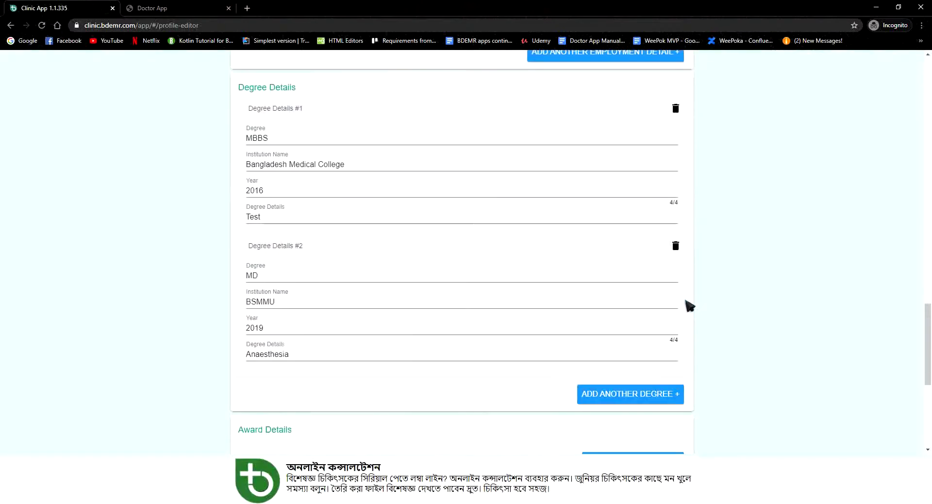
scroll(516, 323, up, 7)
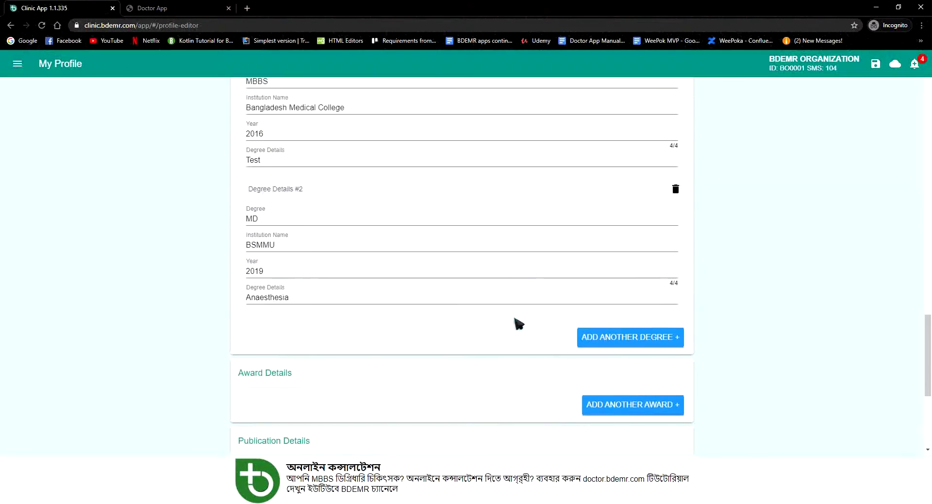
click(286, 318)
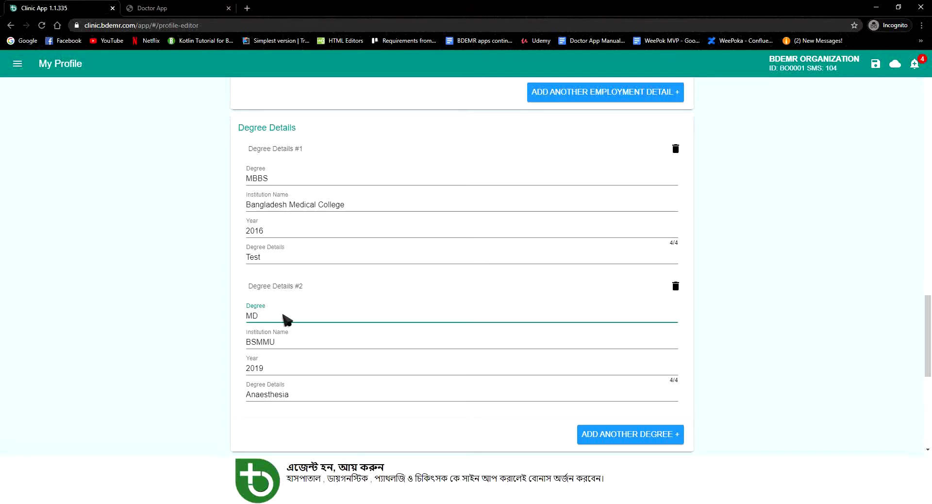
text(Anaesthe)
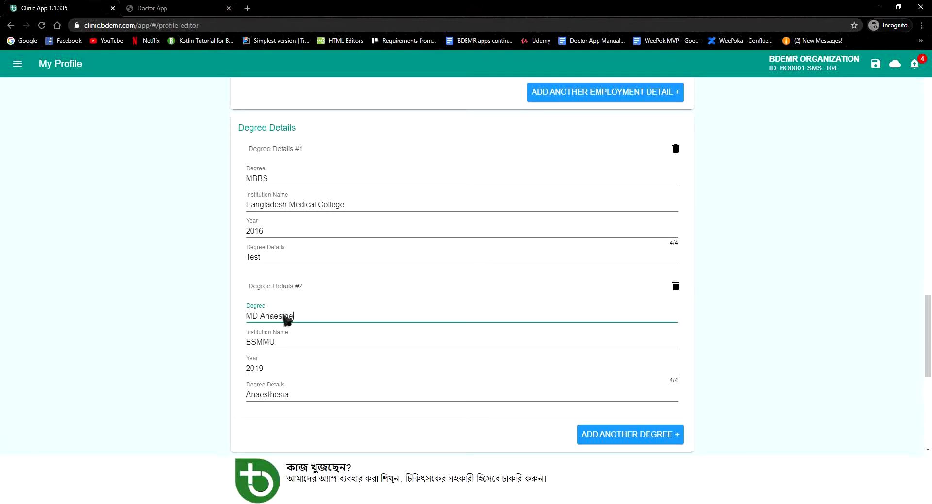
text(sioa)
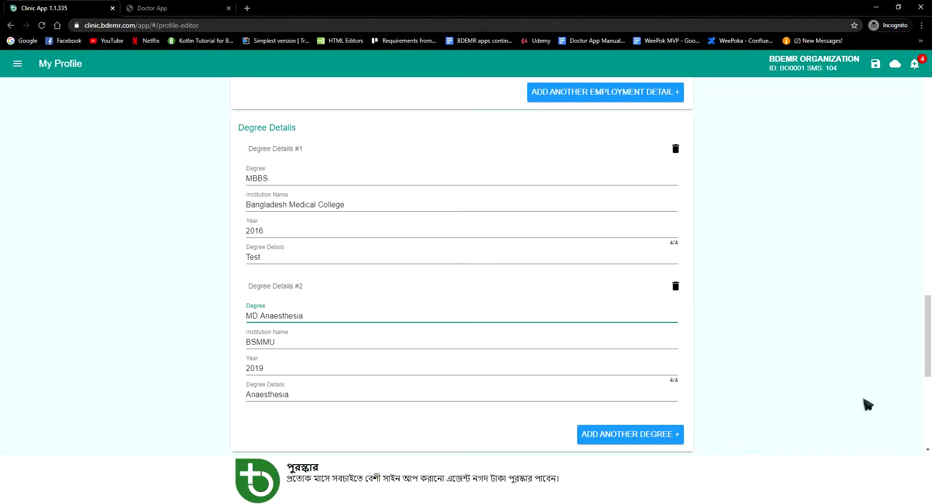
click(882, 391)
Sync the updated profile with the cloud
scroll(887, 371, up, 10)
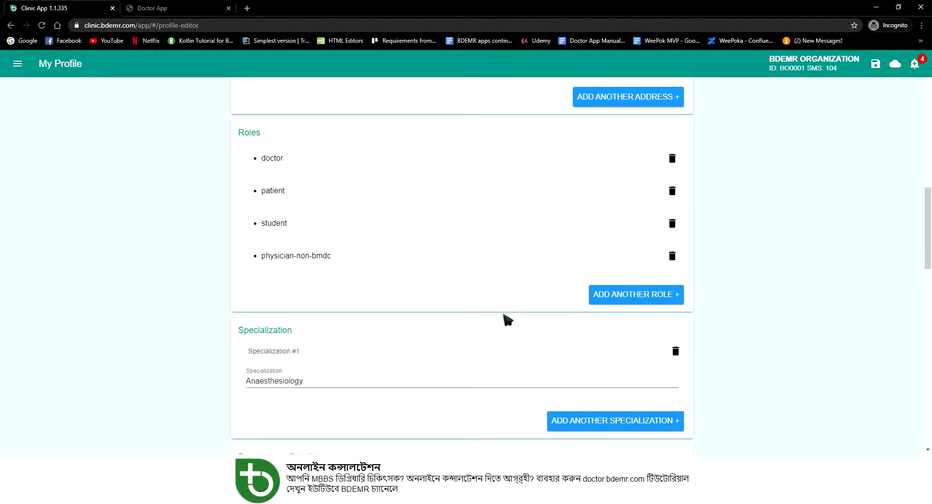
scroll(505, 317, up, 12)
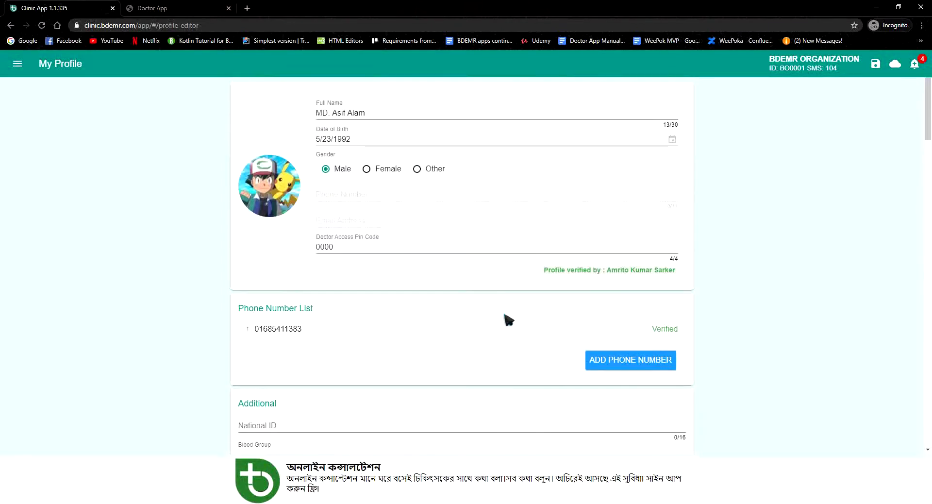
click(896, 64)
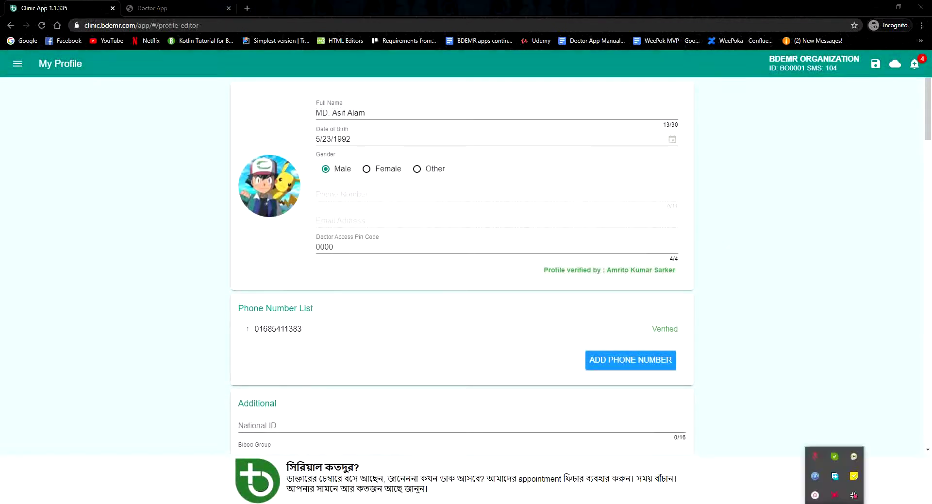
click(834, 493)
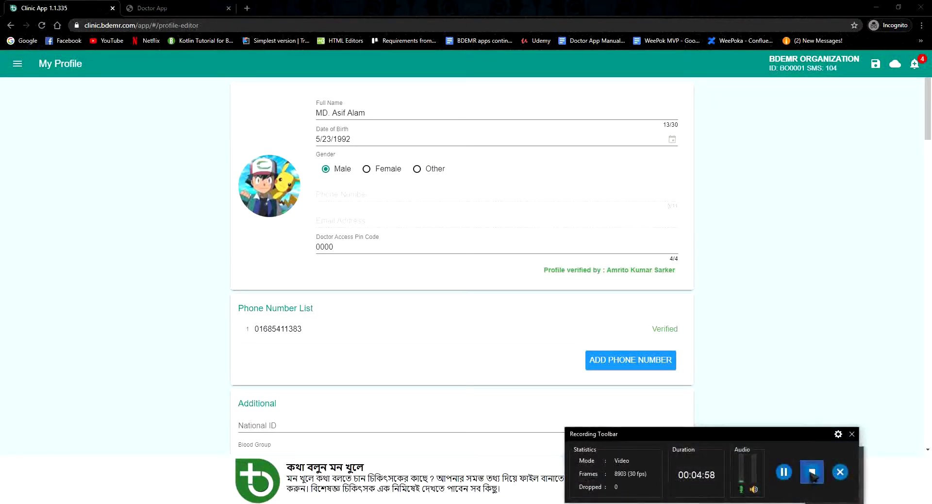